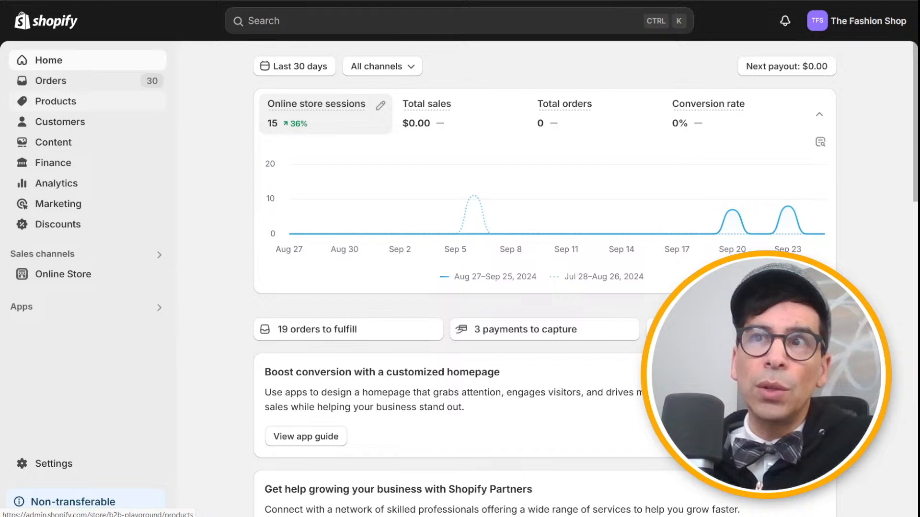
- Go to the store's product list and start a product import
left_click(55, 101)
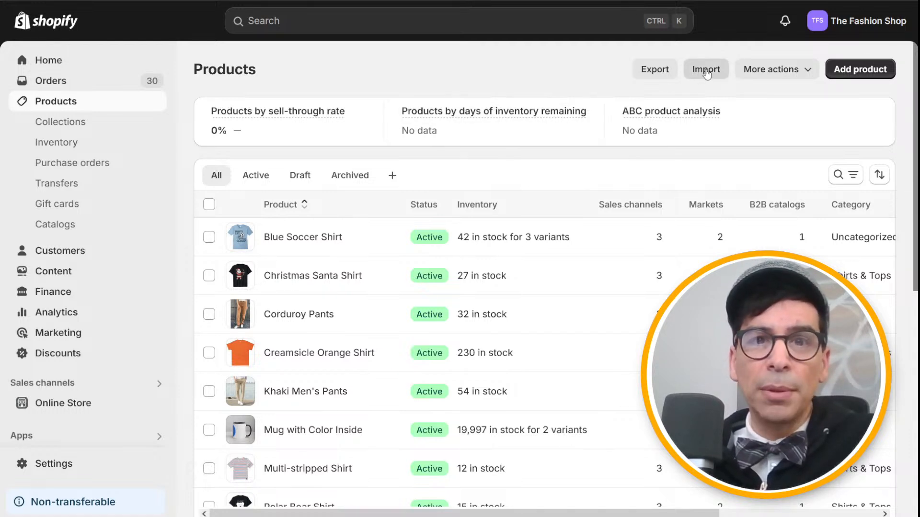
left_click(705, 70)
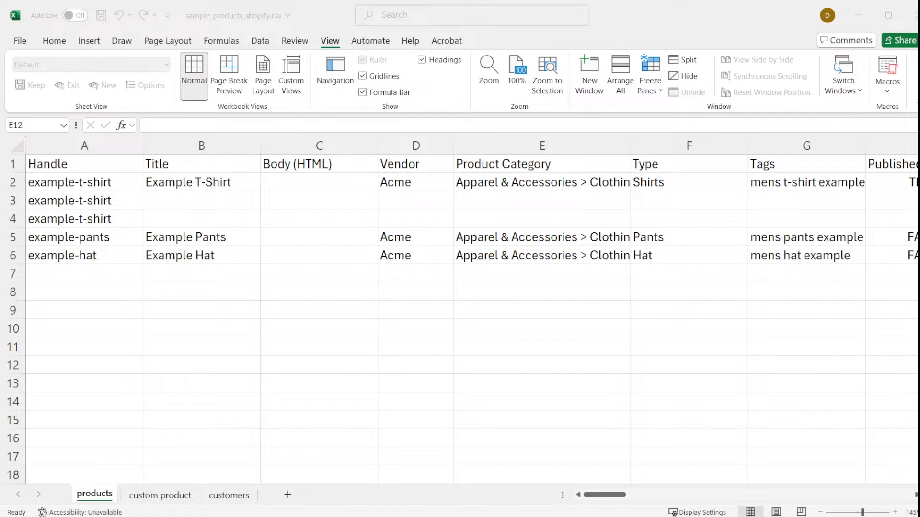
- Switch to sample_products_shopify.csv in Excel and examine the Handle values and the Handle, Title, Body (HTML) and Vendor headers
left_click(94, 183)
left_click(89, 202)
left_click(90, 221)
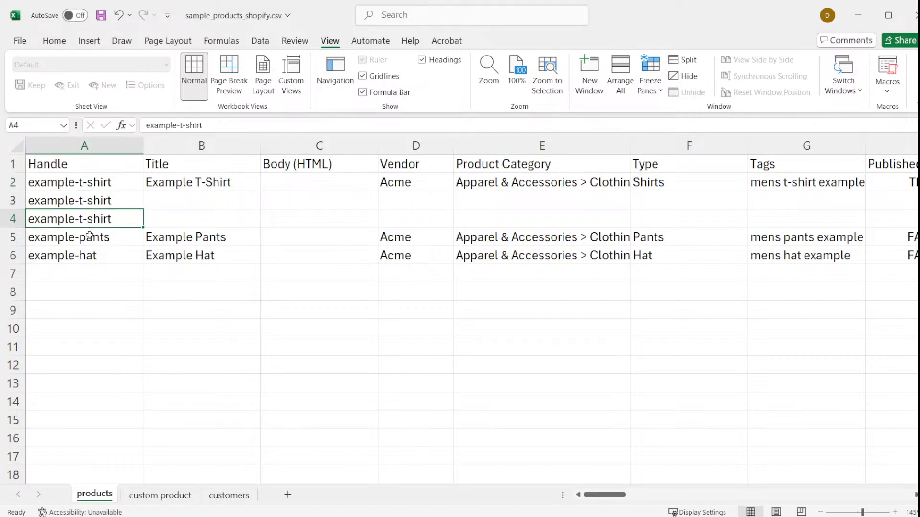
left_click(84, 241)
left_click(79, 259)
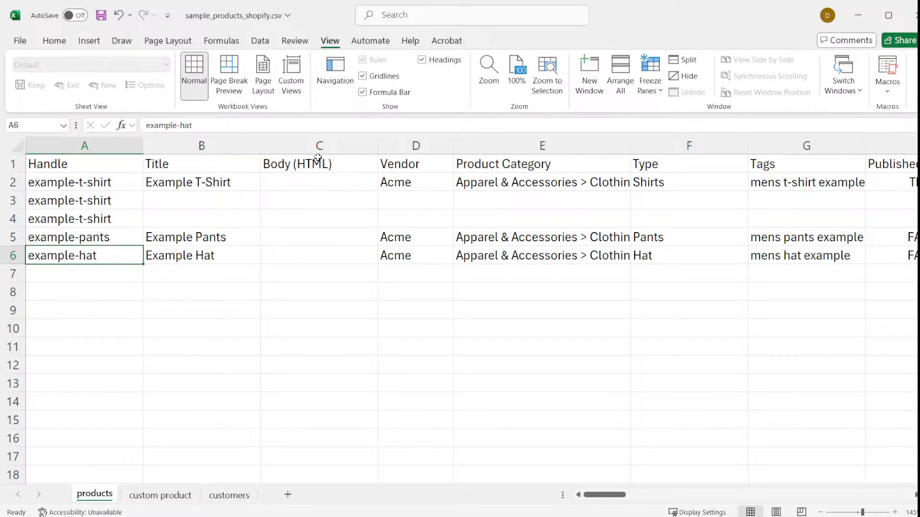
left_click(67, 165)
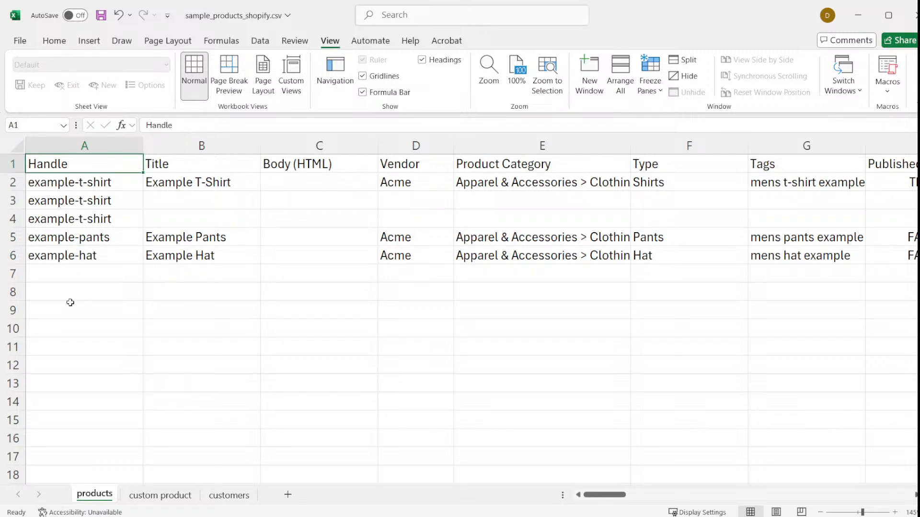
left_click(211, 164)
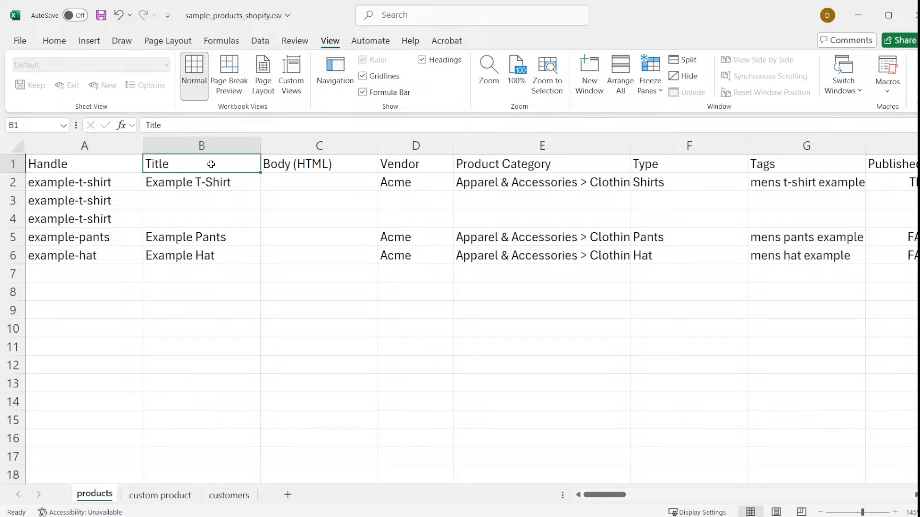
left_click(313, 163)
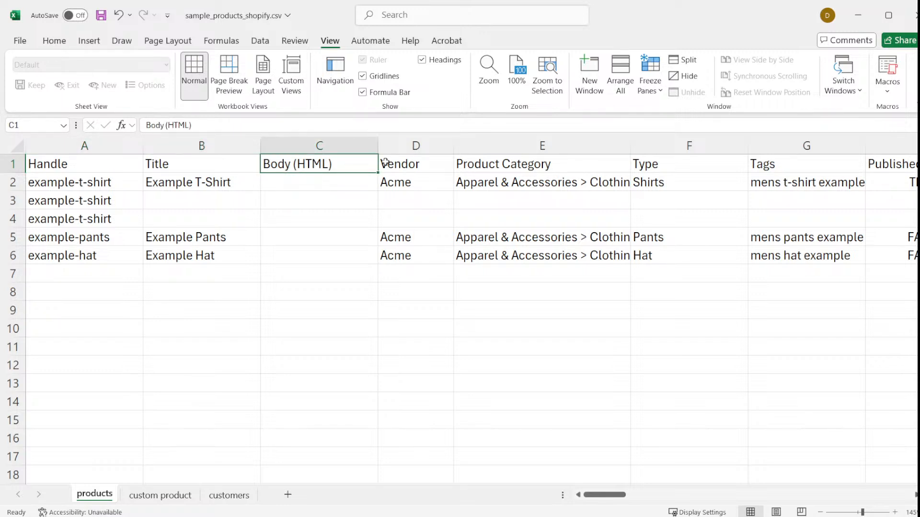
left_click(404, 165)
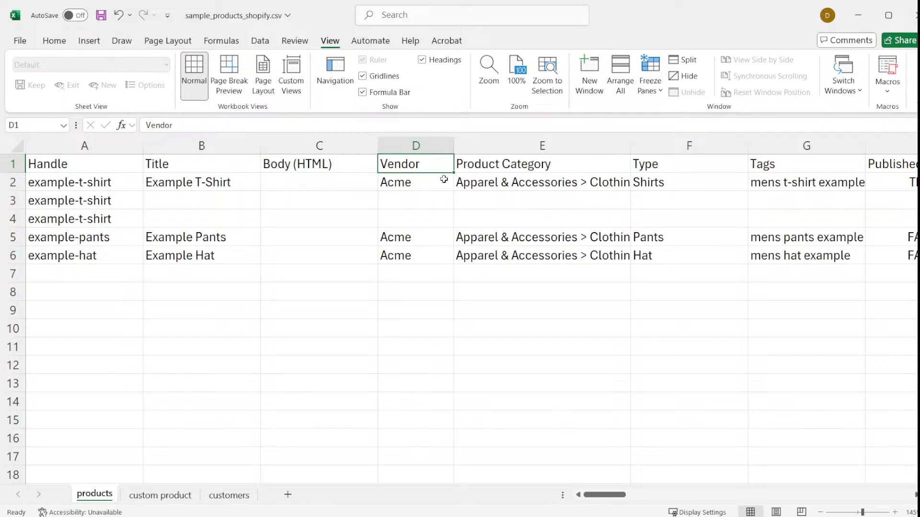
- Review the sample product rows 2 to 6 one by one, returning to the first T-shirt row
left_click(11, 182)
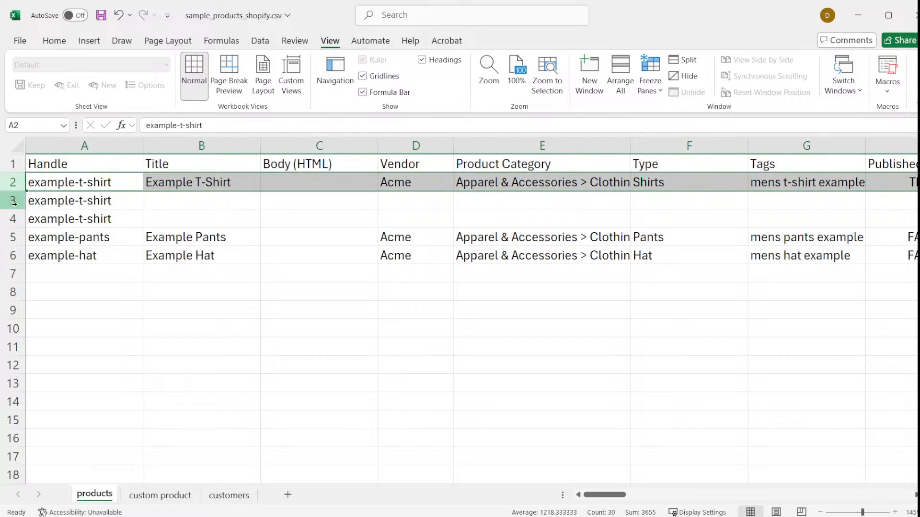
left_click(12, 200)
left_click(14, 219)
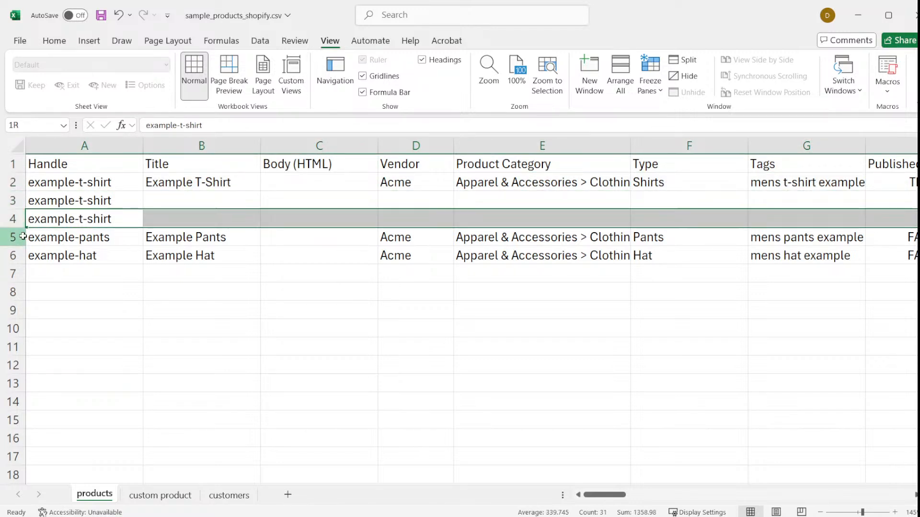
left_click(11, 237)
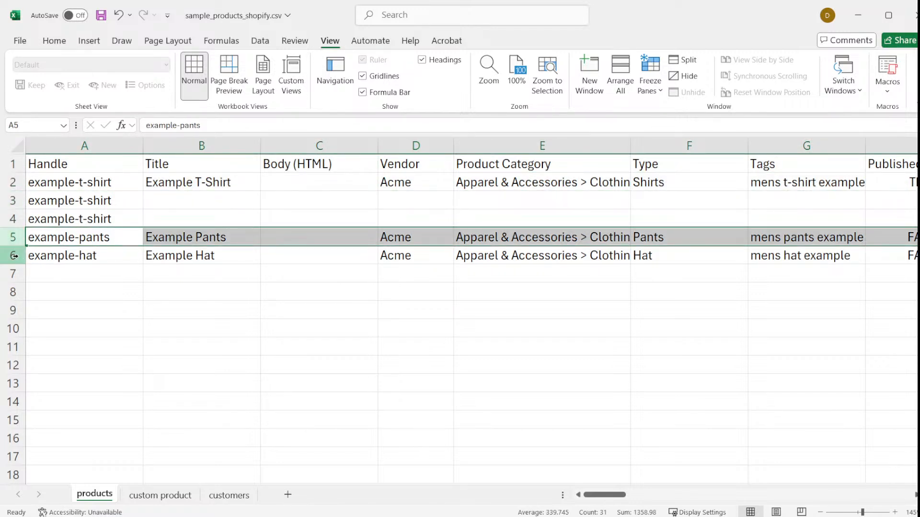
left_click(14, 255)
left_click(10, 182)
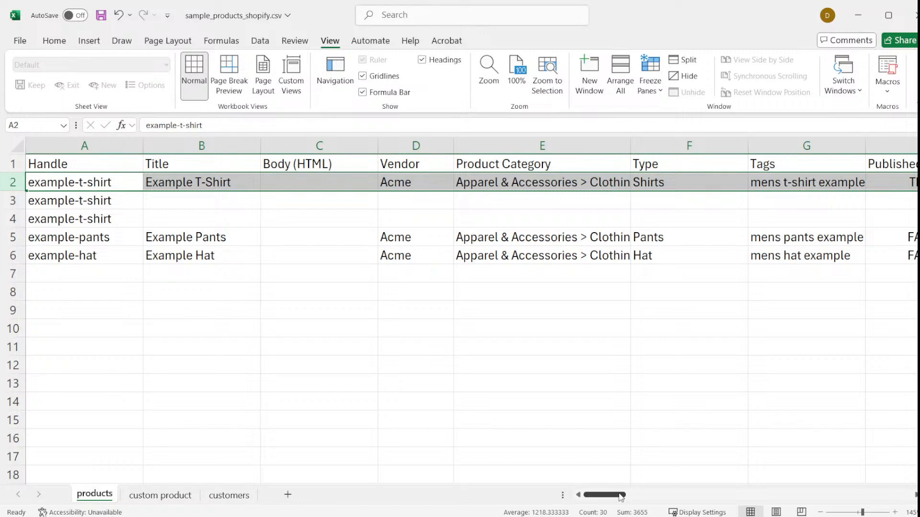
- Examine the T-shirt's variant rows in the Option1 Value column and the variant SKU, weight and inventory columns
left_click_drag(621, 498, 653, 496)
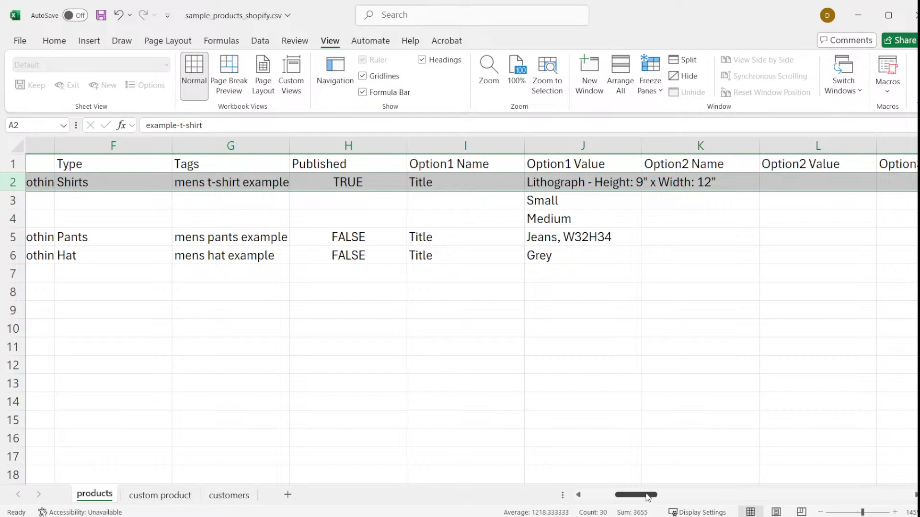
left_click_drag(642, 500, 677, 502)
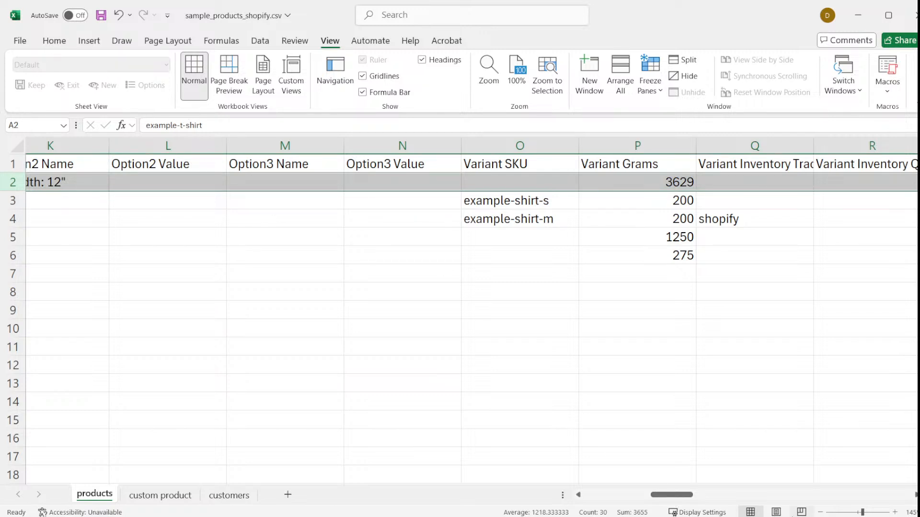
left_click_drag(685, 495, 660, 494)
left_click(332, 202)
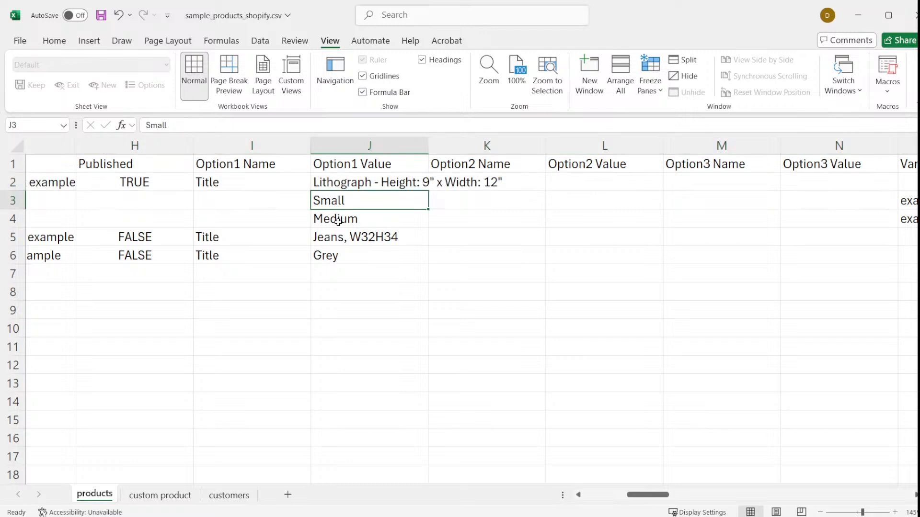
left_click(338, 222)
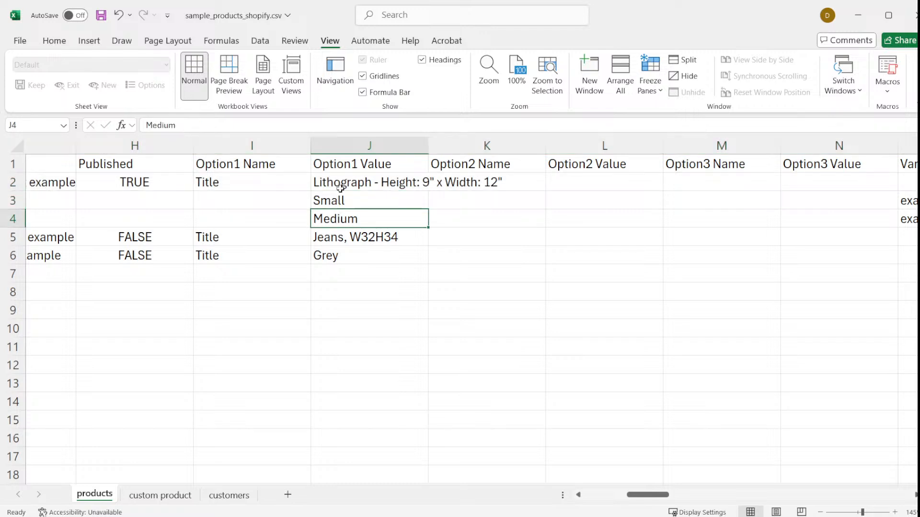
left_click(15, 200)
left_click(16, 219)
left_click(15, 201)
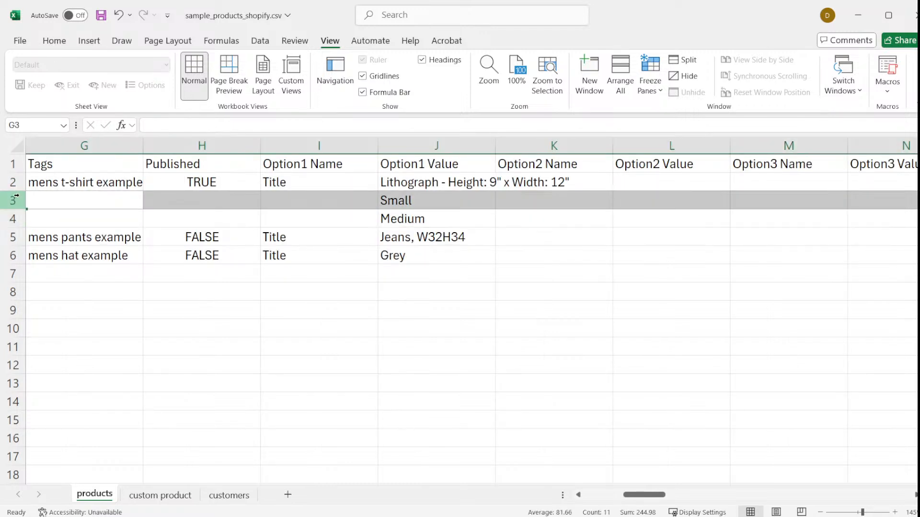
left_click(13, 182)
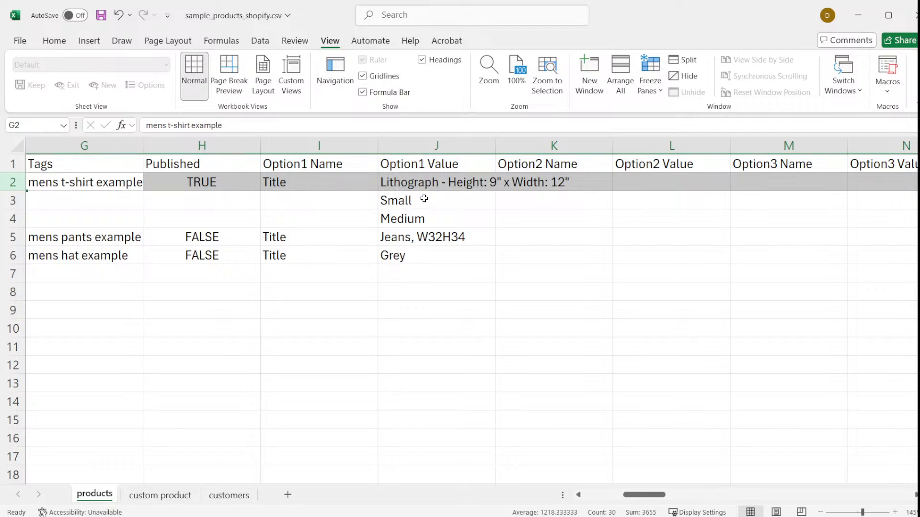
left_click(401, 201)
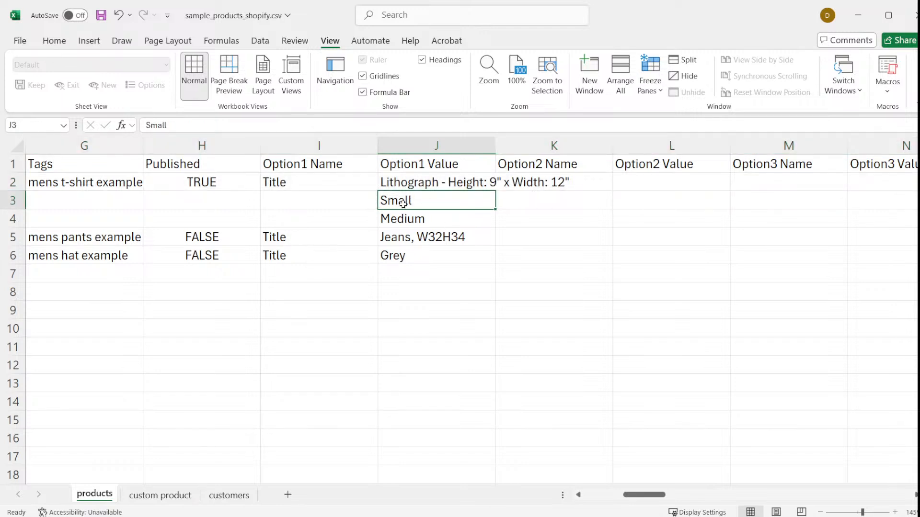
left_click(448, 220)
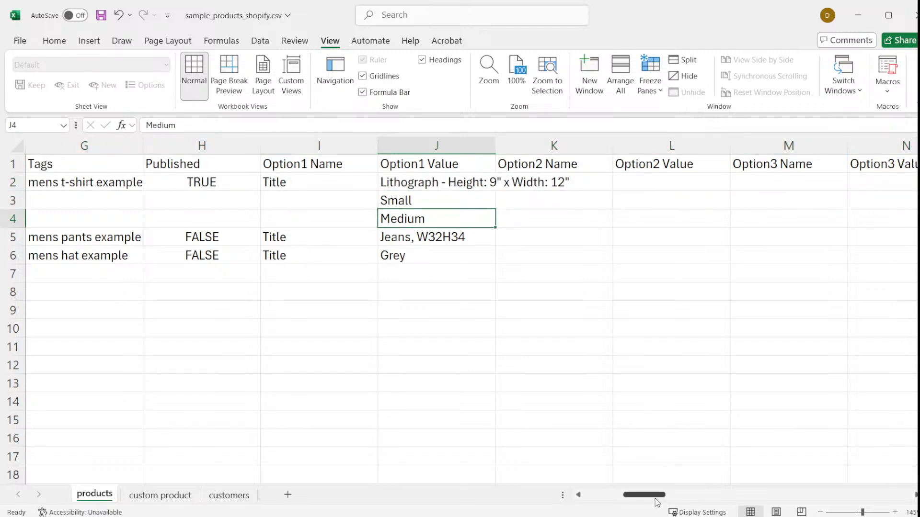
left_click_drag(652, 495, 692, 495)
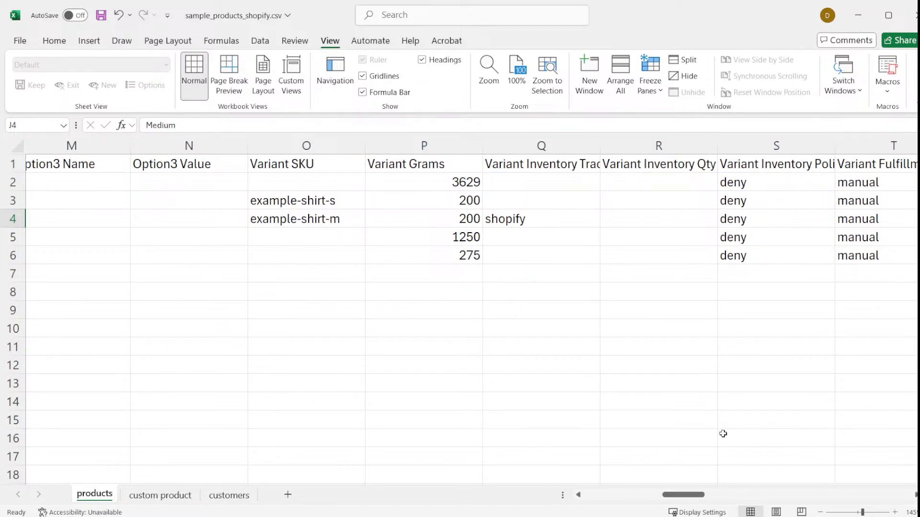
- Change the T-shirt's title in cell B2 to "Cool shirt"
left_click_drag(698, 496, 447, 498)
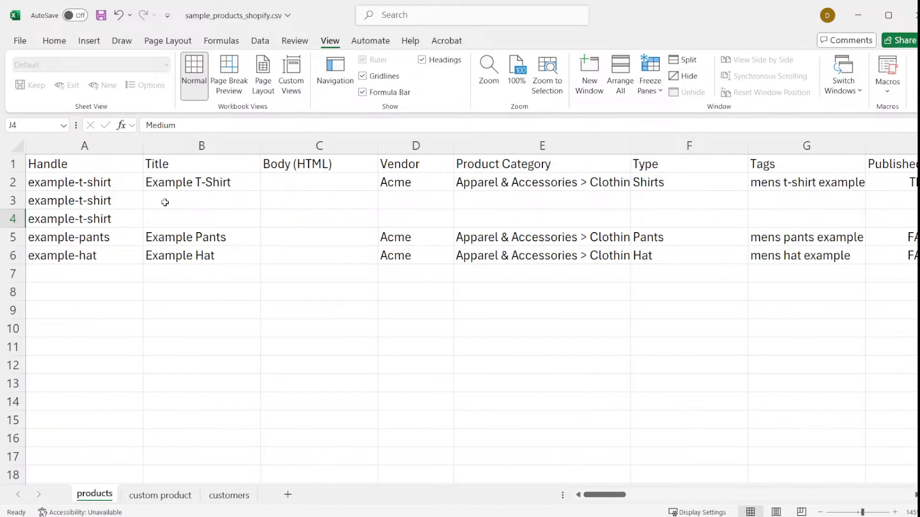
double_click(197, 183)
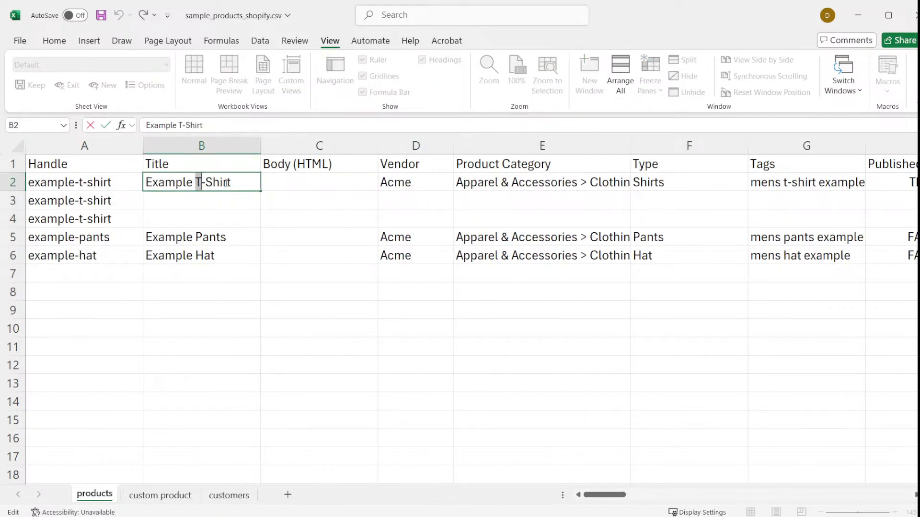
left_click_drag(245, 181, 116, 180)
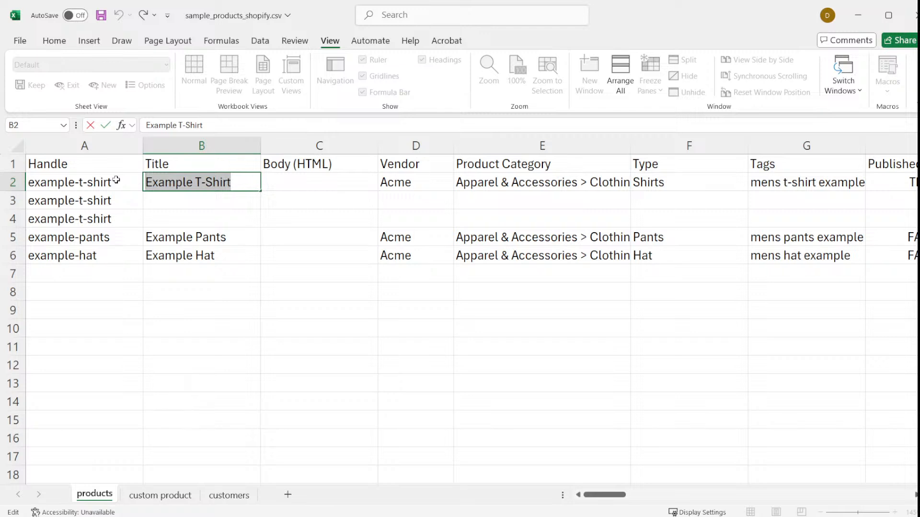
type("Cool shirt")
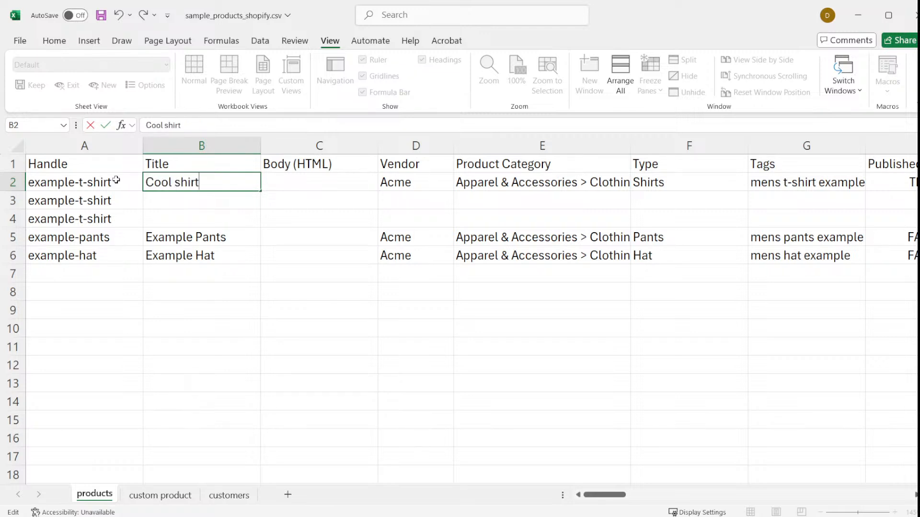
left_click(183, 349)
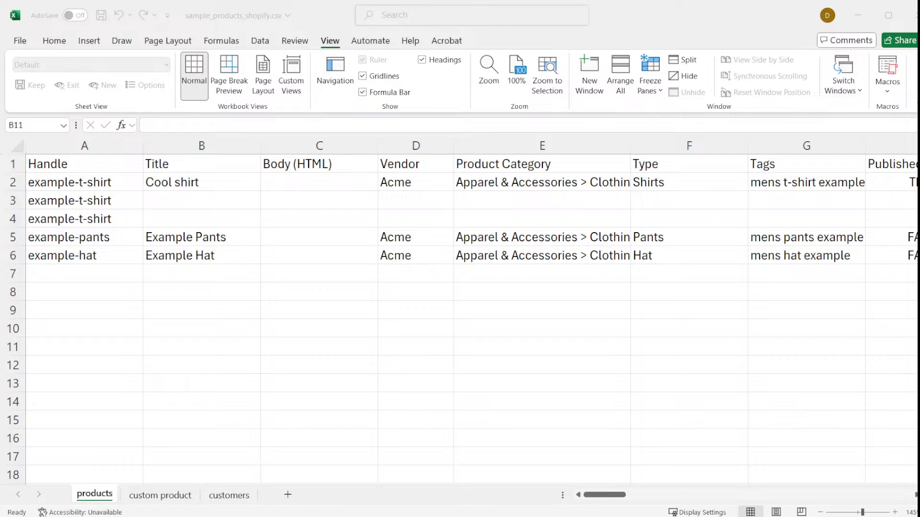
- Examine the Tags column and the hat product's tag entry
left_click(606, 496)
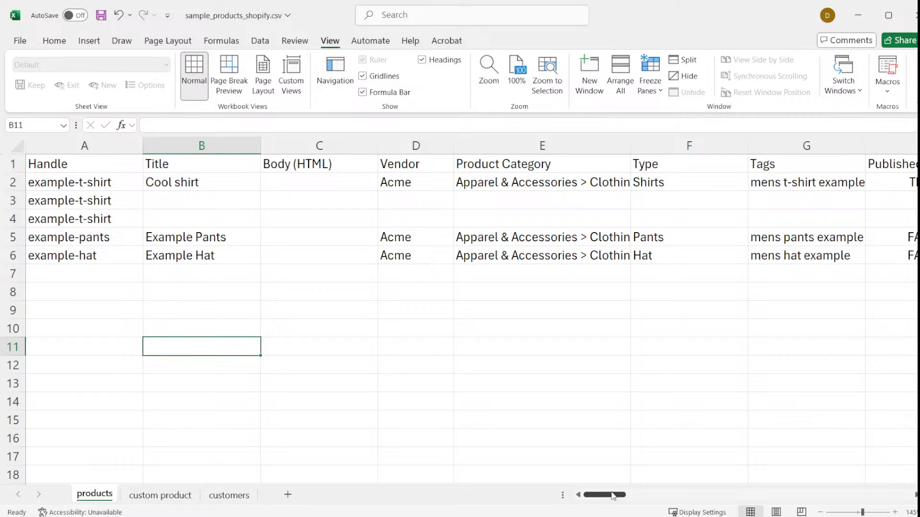
mouse_move(614, 495)
left_mouse_down()
mouse_move(623, 495)
mouse_move(608, 496)
left_mouse_up()
left_click_drag(606, 498, 621, 499)
left_click(553, 146)
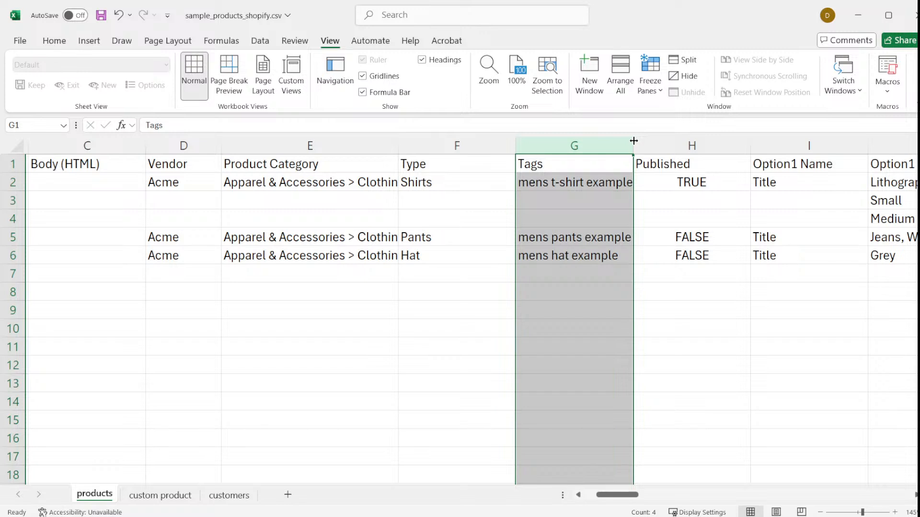
left_click(559, 258)
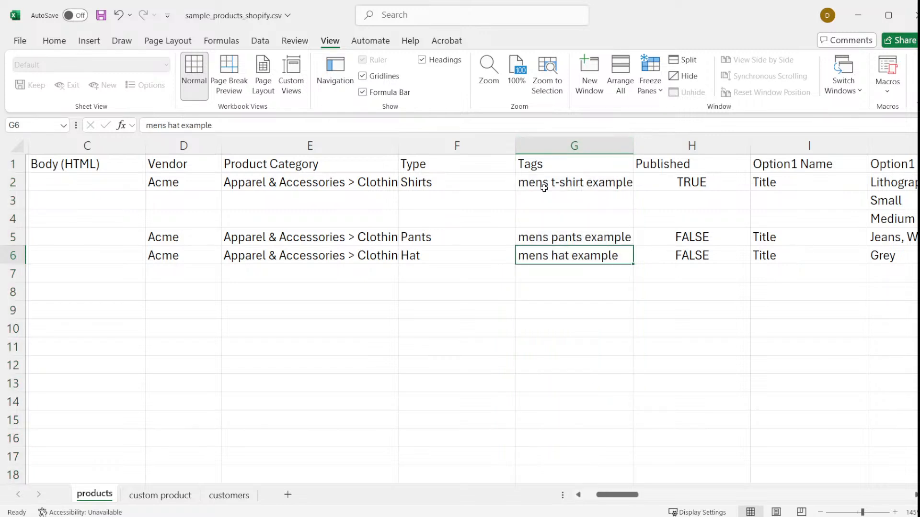
left_click(542, 145)
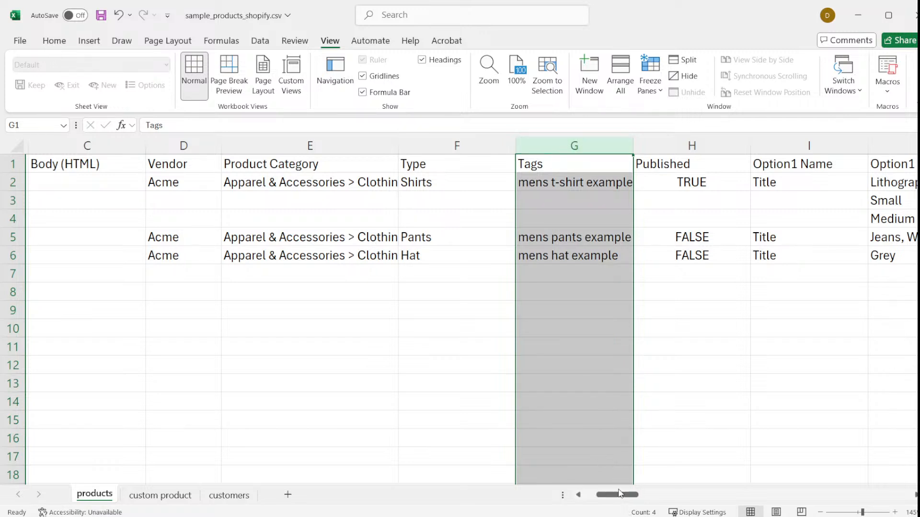
- Examine the Published column and its values for the T-shirt, pants and hat products
left_click_drag(618, 499, 631, 494)
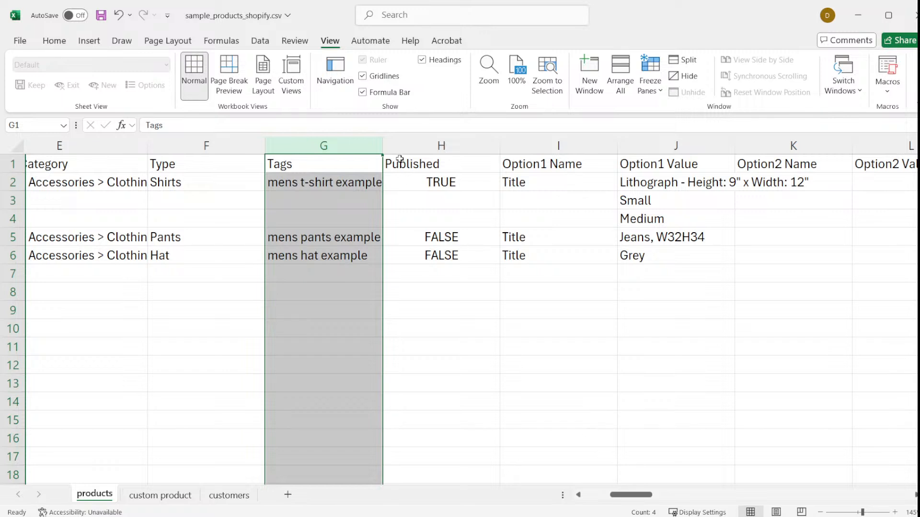
left_click(411, 142)
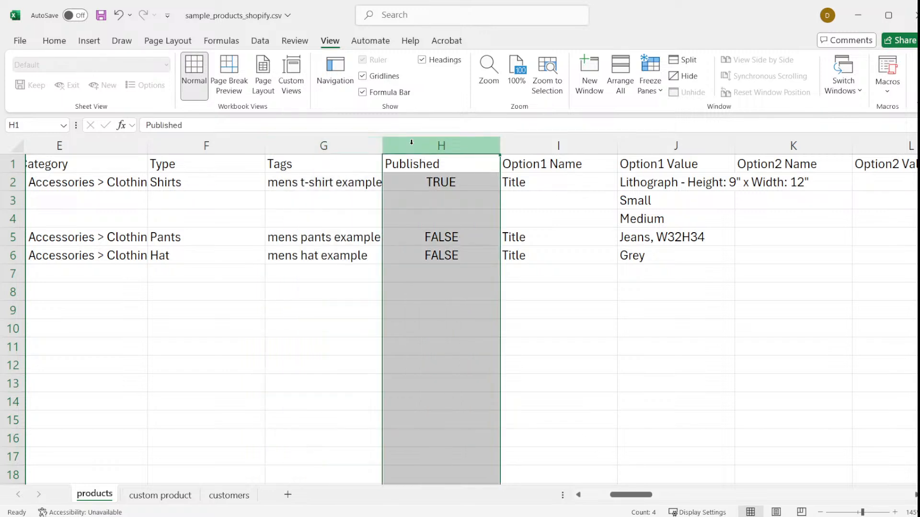
left_click(466, 372)
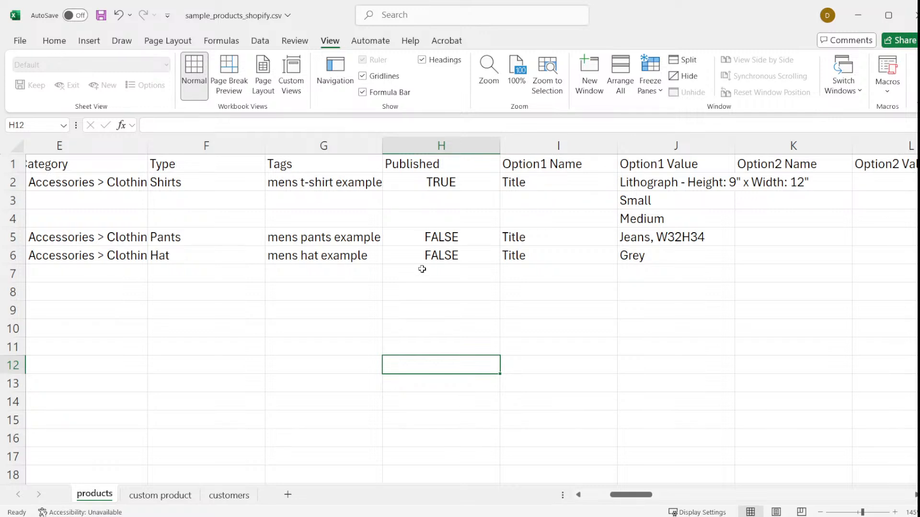
left_click(434, 180)
left_click(442, 231)
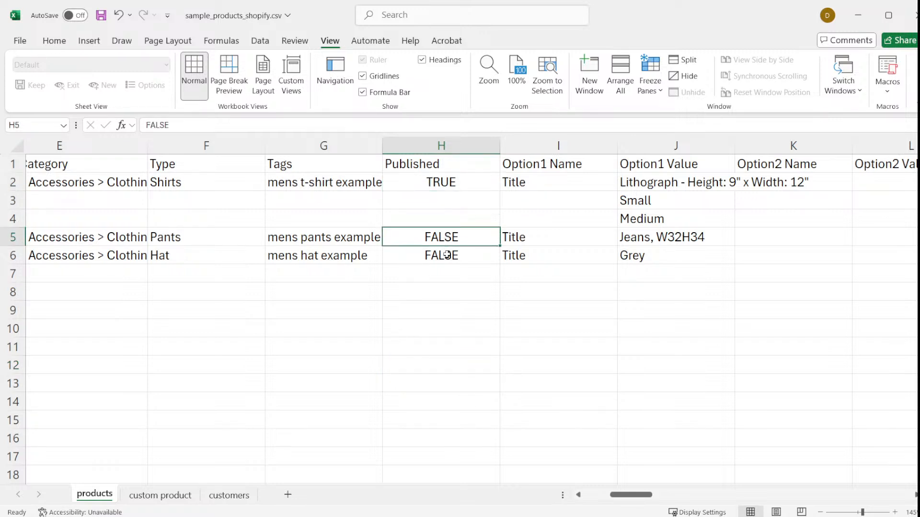
left_click(447, 255)
left_click(430, 181)
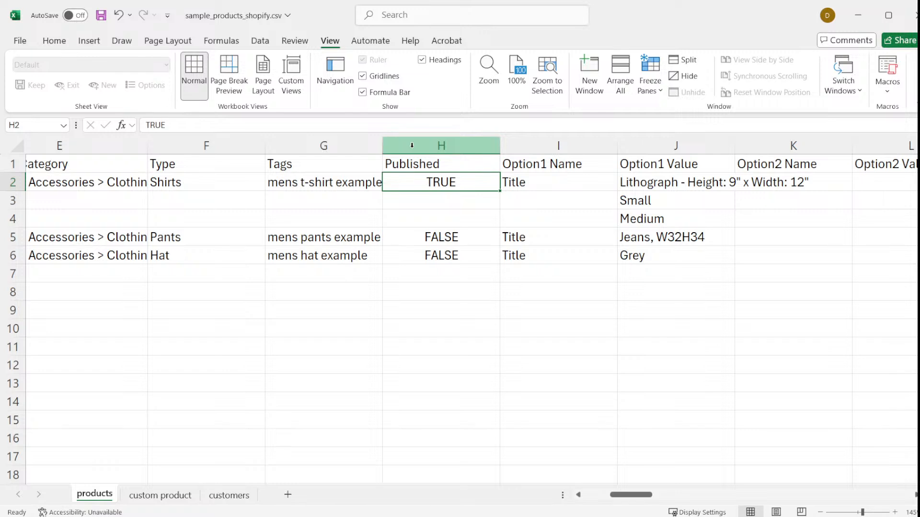
- Check the pants and hat rows' Published values again and select the whole Published column
left_click(447, 239)
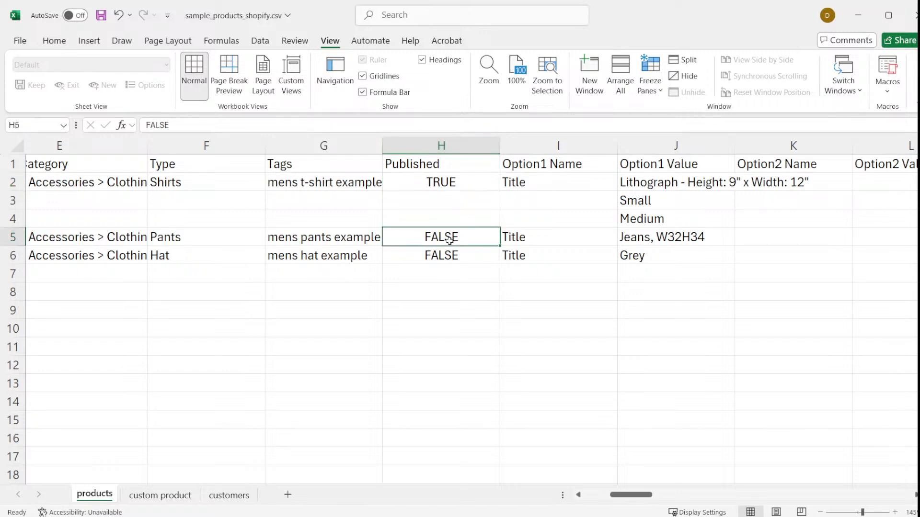
left_click(452, 256)
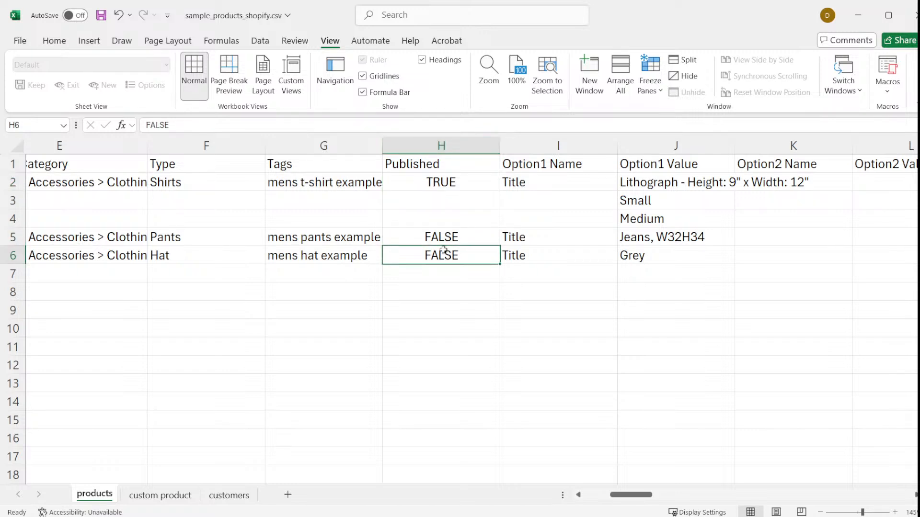
left_click(423, 142)
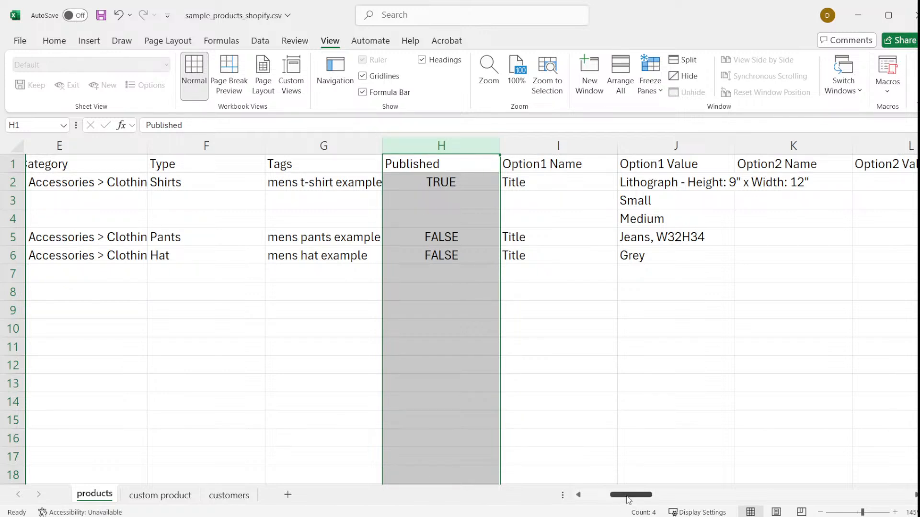
- Examine the hat row's SEO title, SEO description and Google Shopping columns, ending back at the sheet's first columns
left_click_drag(627, 496, 782, 476)
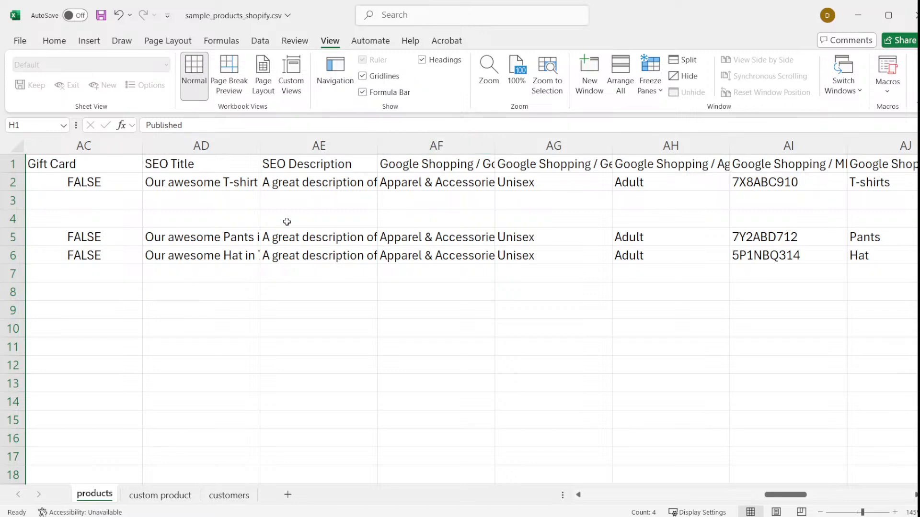
left_click(189, 259)
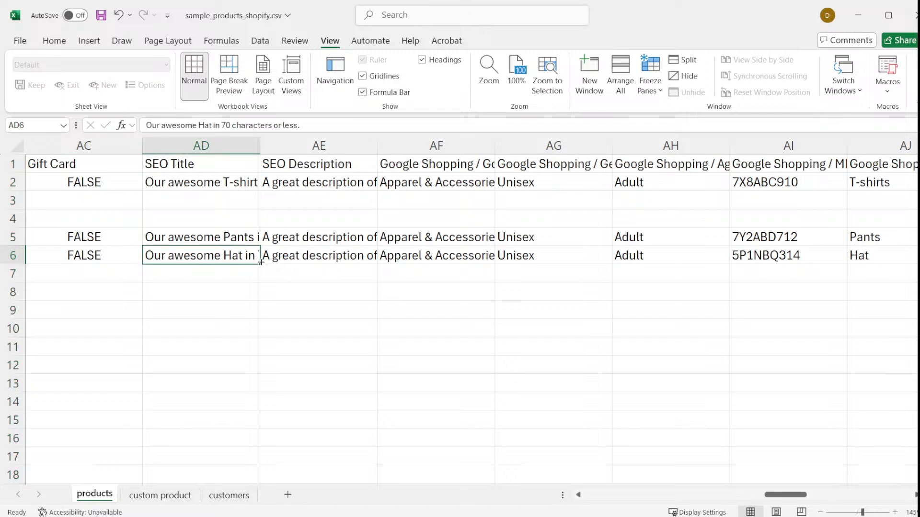
left_click(317, 259)
left_click(415, 256)
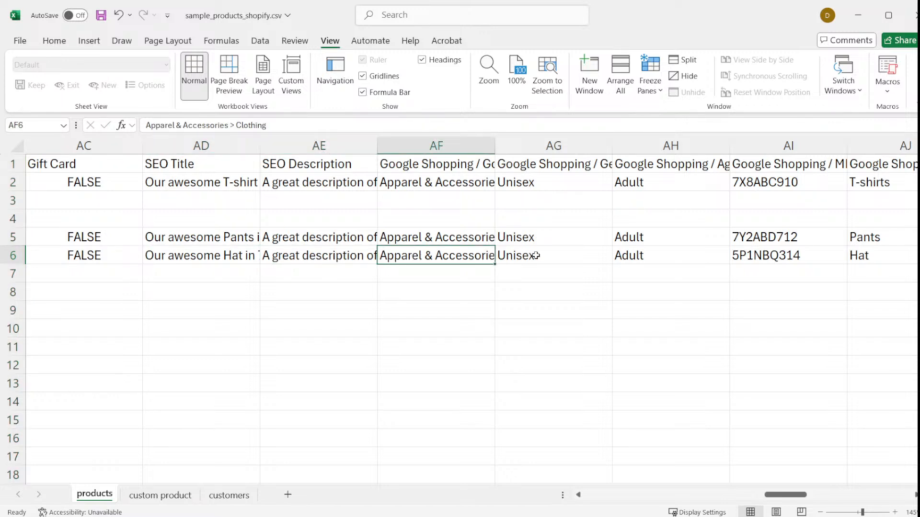
left_click(575, 257)
left_click(655, 257)
left_click(775, 256)
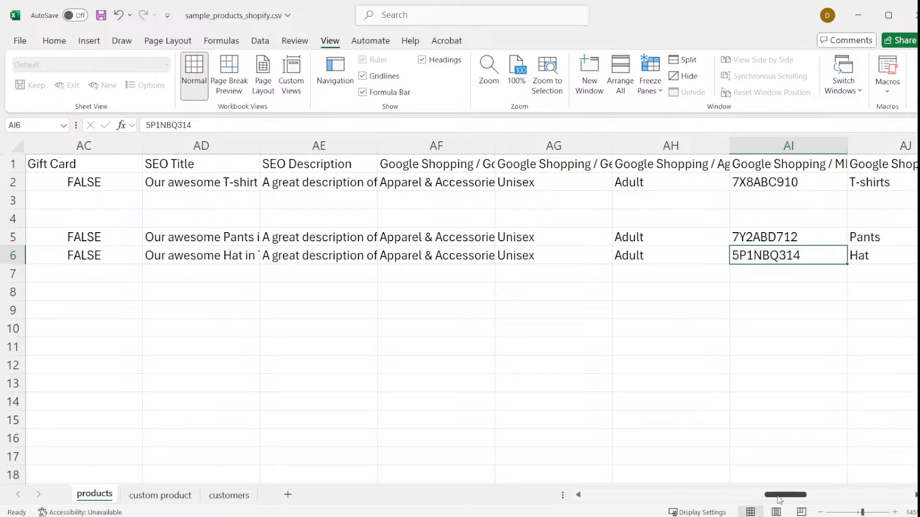
left_click_drag(781, 498, 599, 499)
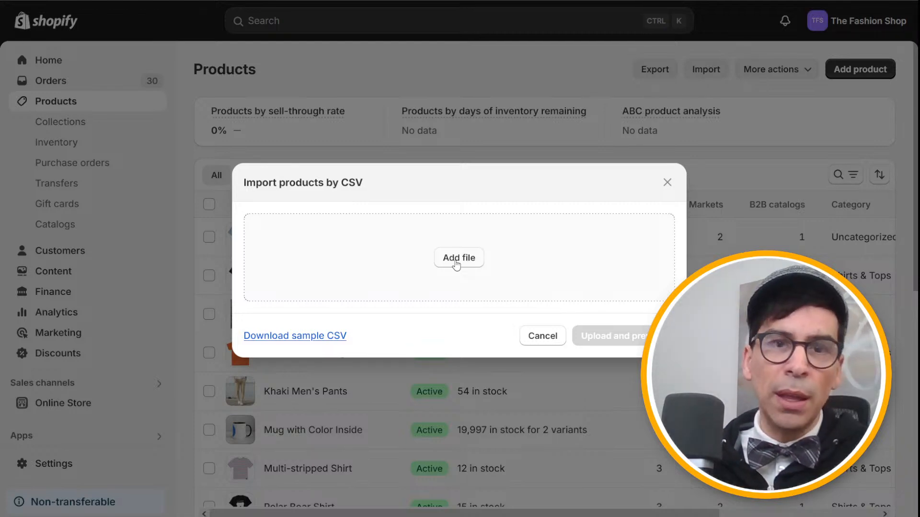
- Switch to Shopify, upload sample_products_shopify.csv for a product import preview, and cancel before importing
left_click(468, 262)
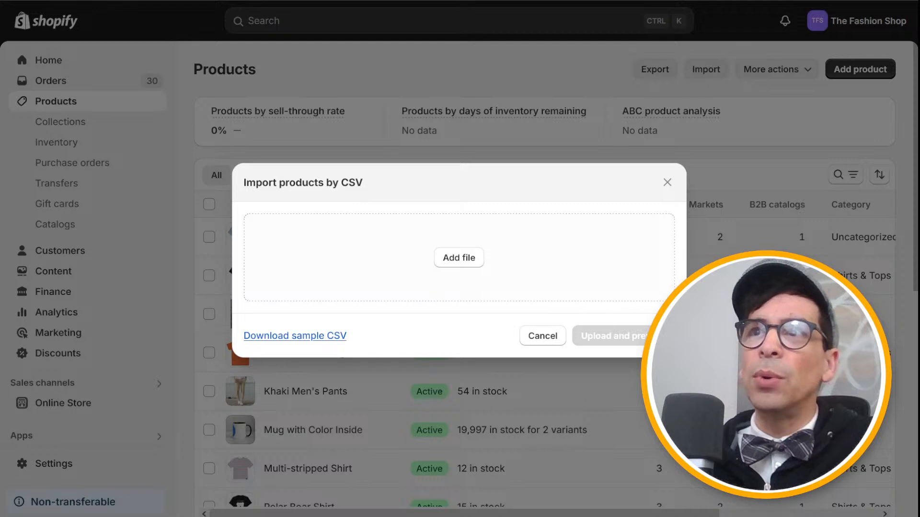
double_click(384, 46)
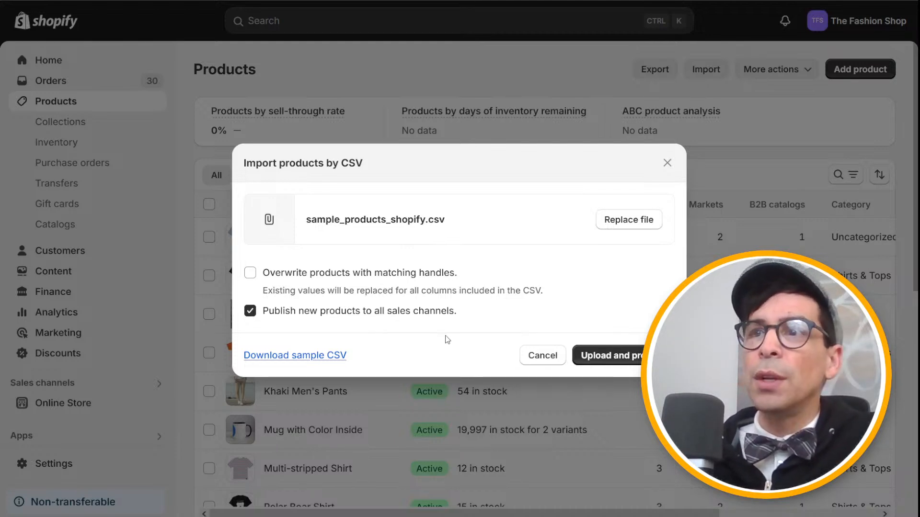
left_click(618, 361)
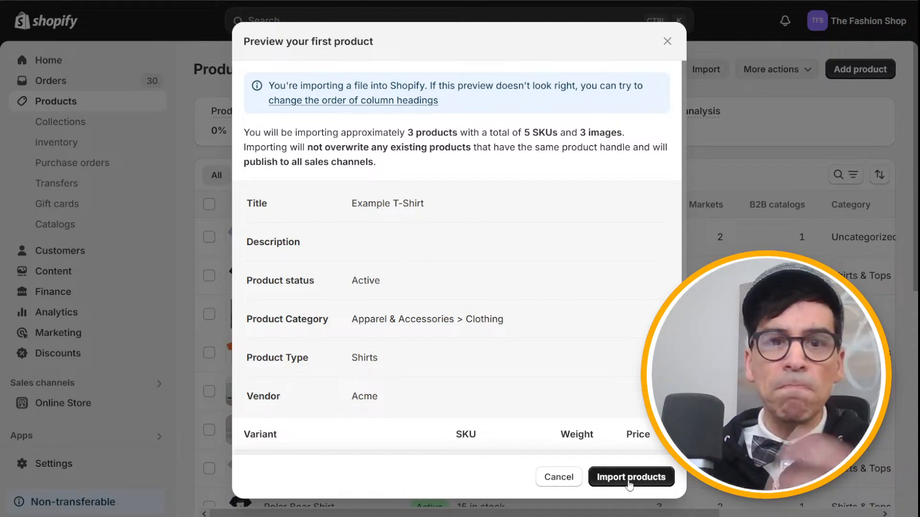
left_click(559, 477)
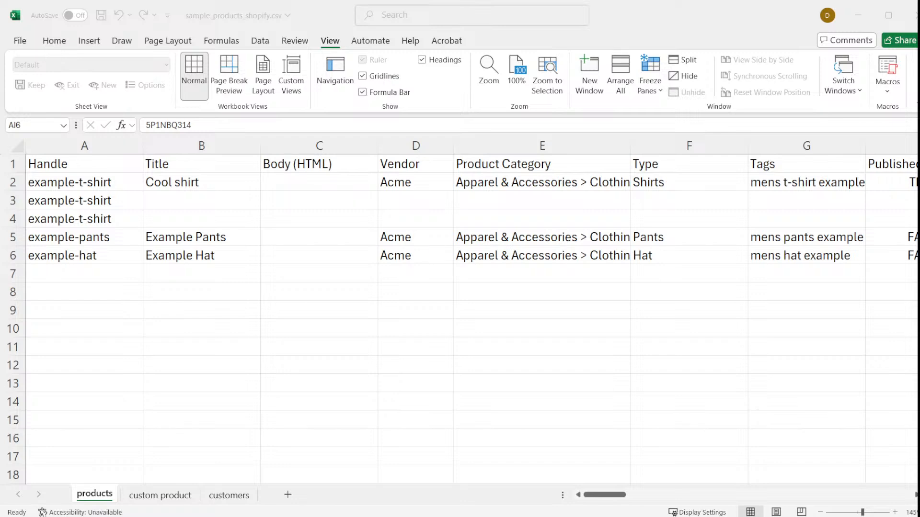
- Switch to Excel and compare the custom product sheet's column headings with those of the products sheet
left_click(164, 501)
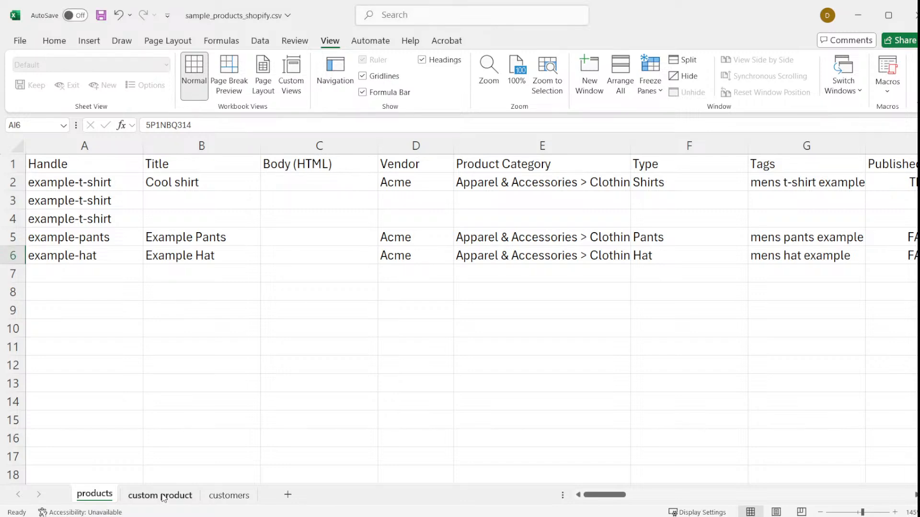
left_click(162, 498)
left_click(105, 498)
left_click(159, 496)
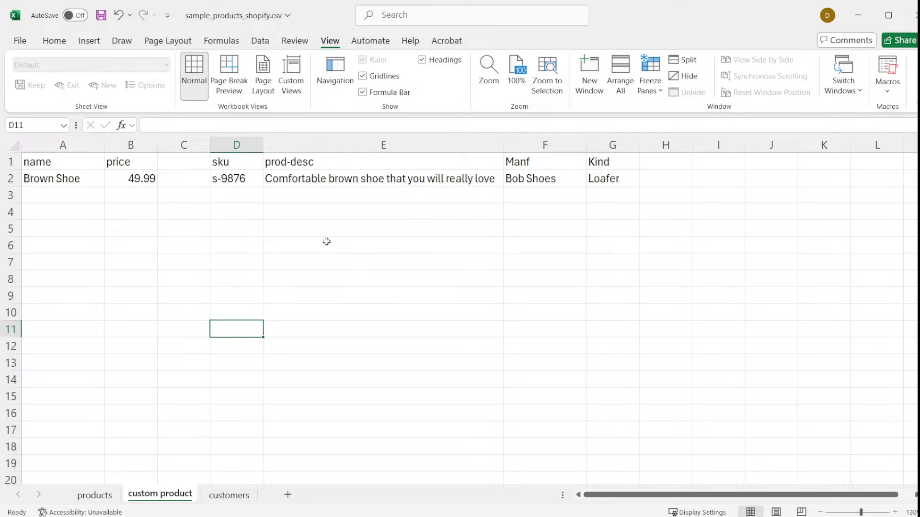
left_click(109, 496)
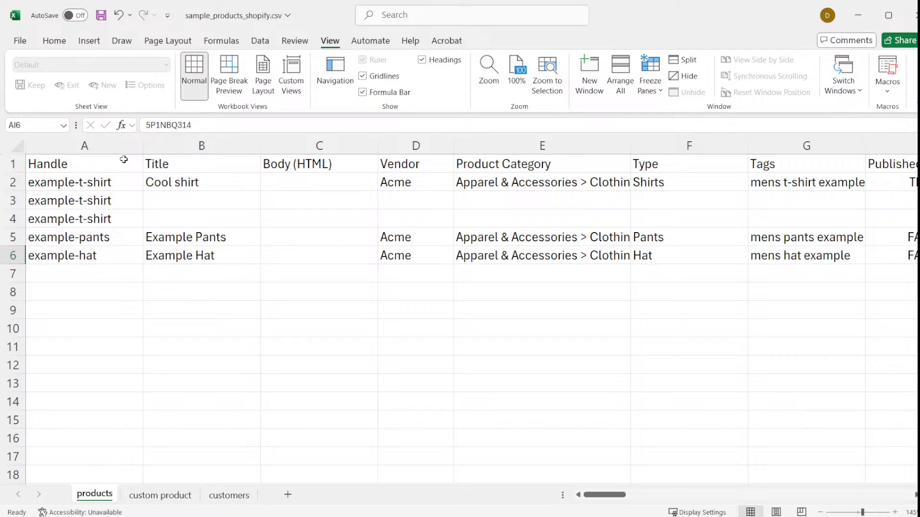
left_click(165, 497)
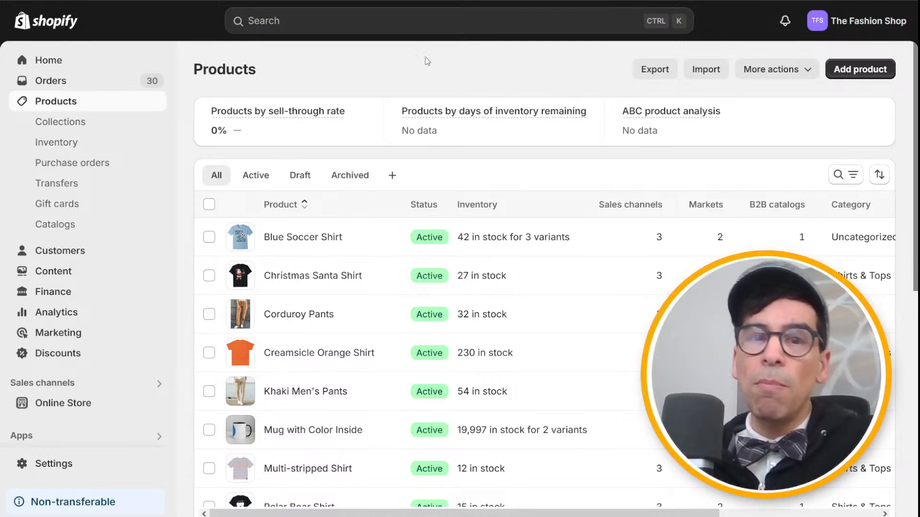
- Switch to Shopify, start a product import with custom_product.csv and preview its first product
left_click(711, 72)
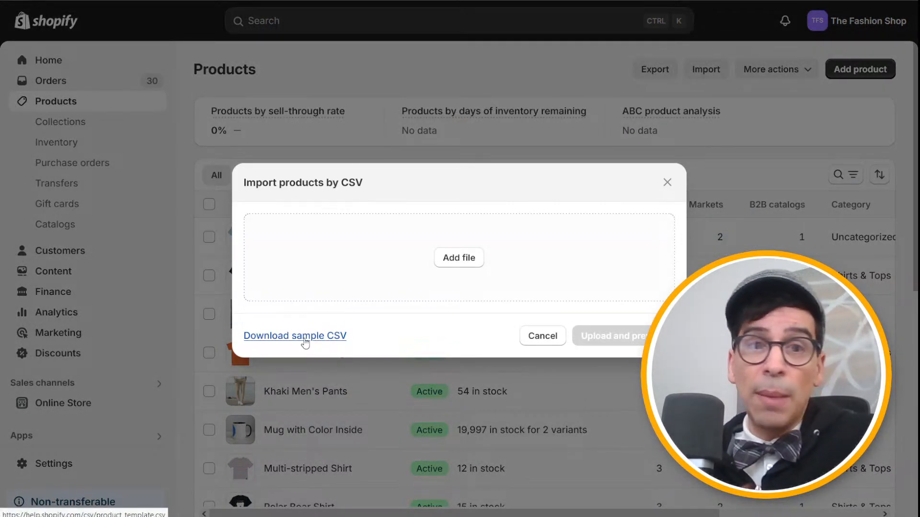
left_click(461, 263)
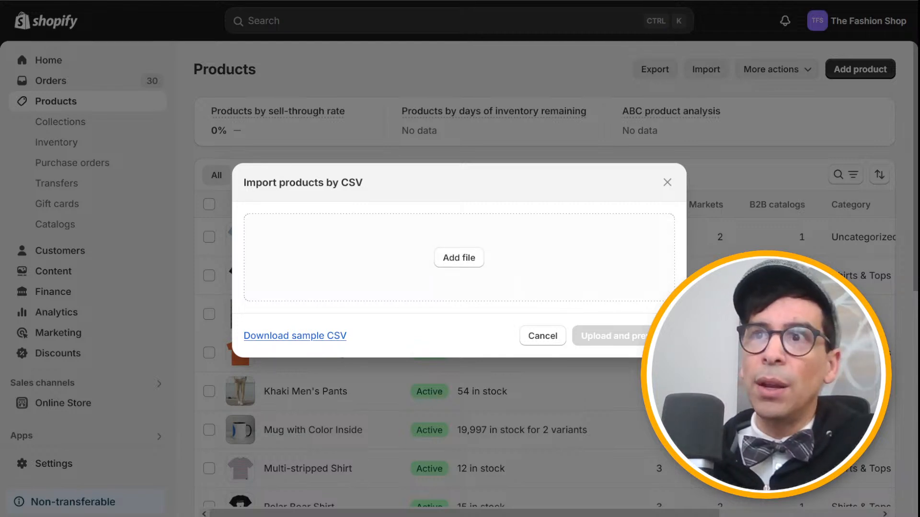
double_click(253, 51)
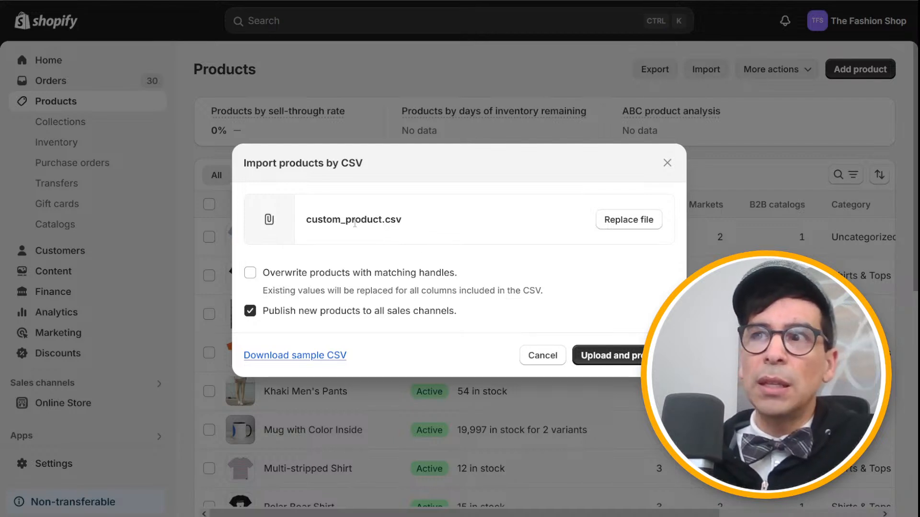
left_click(629, 359)
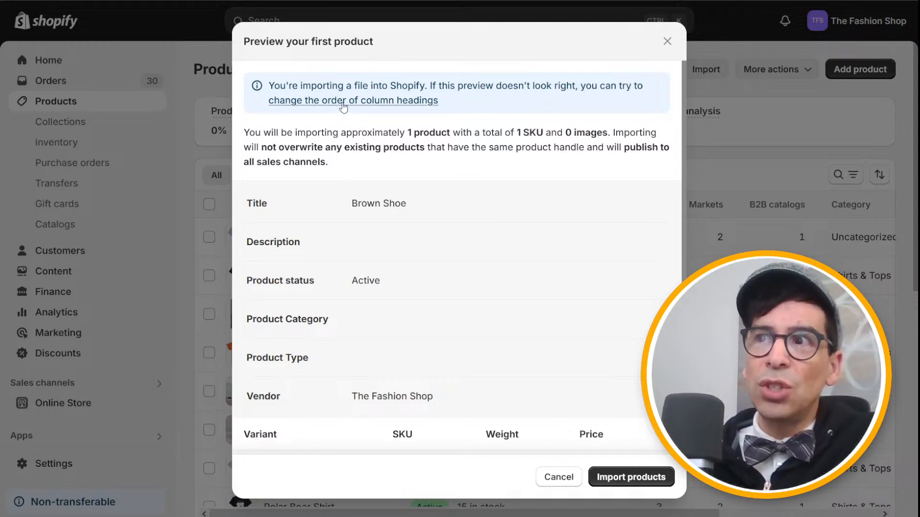
- Map Vendor to the Manf column and Product Description to prod-desc, and save the column headings
left_click(378, 100)
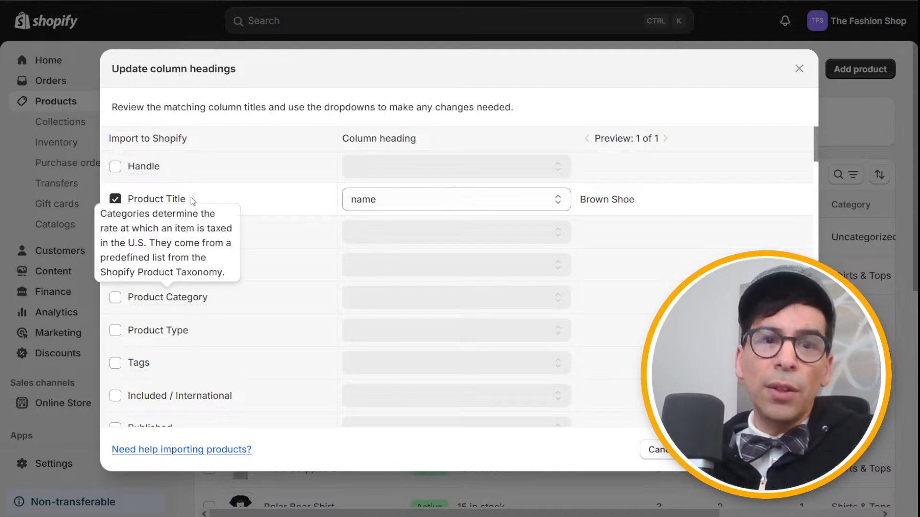
mouse_move(218, 234)
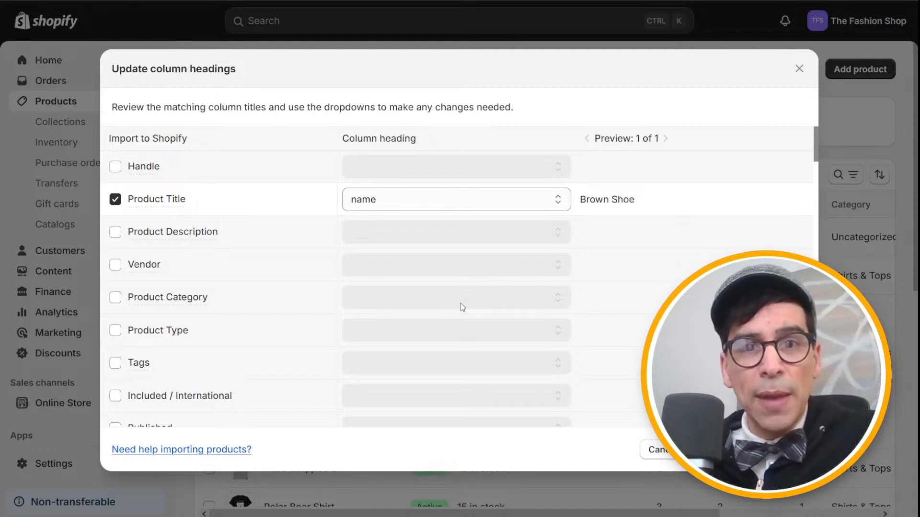
left_click(116, 267)
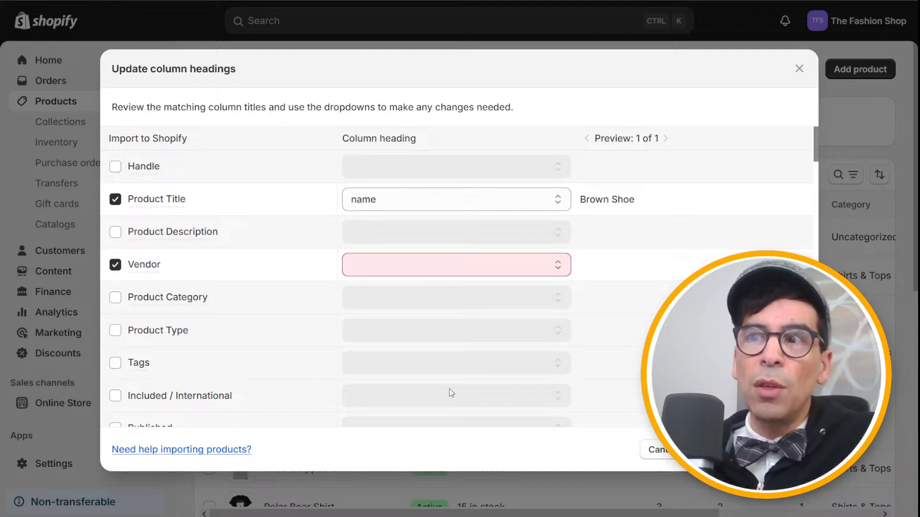
left_click(415, 405)
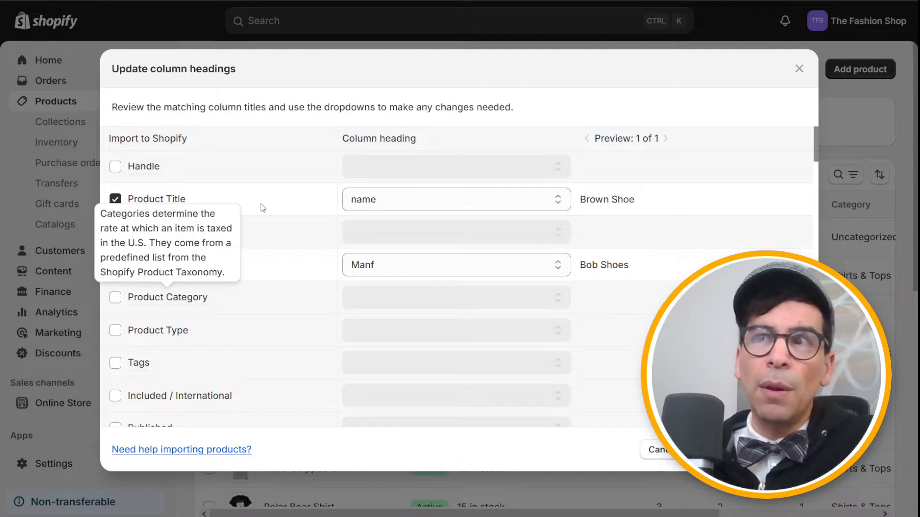
left_click(116, 232)
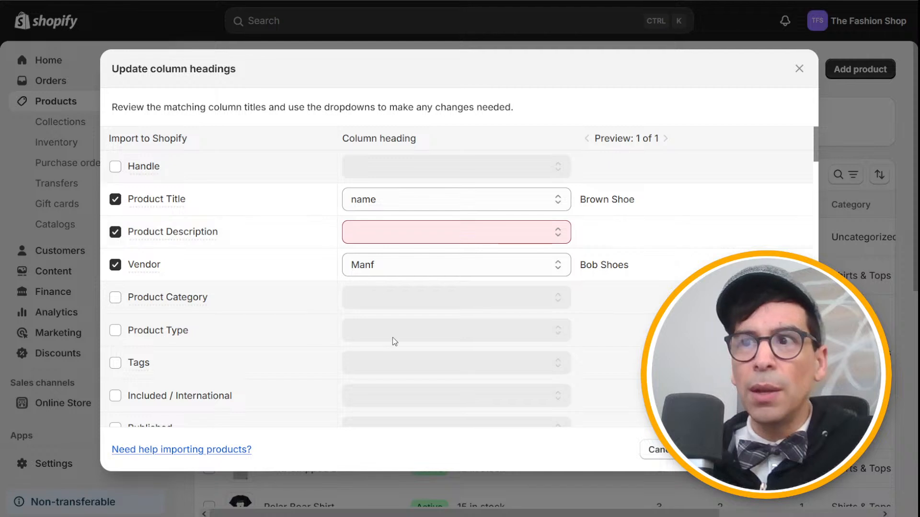
left_click(391, 352)
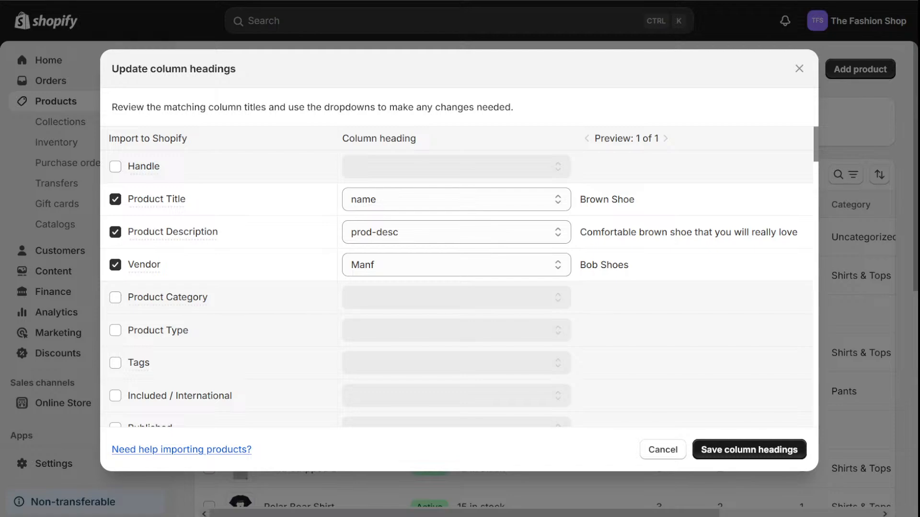
left_click(742, 450)
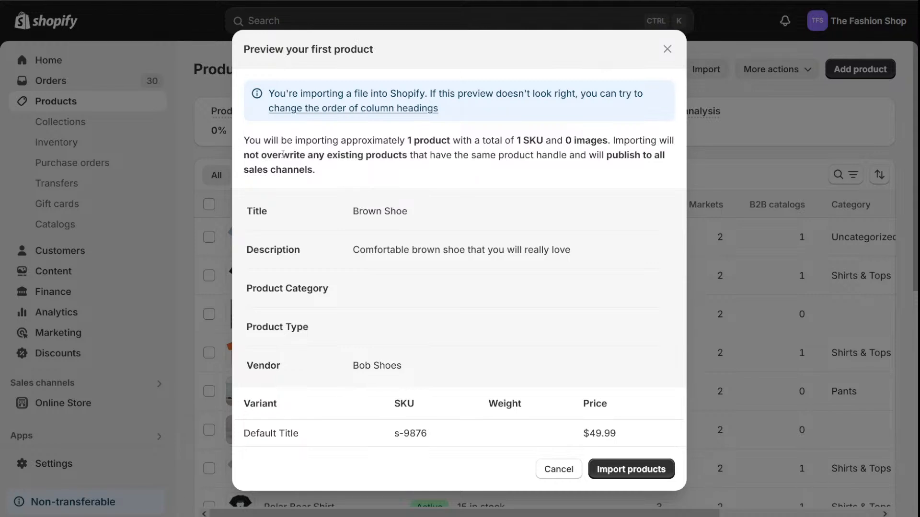
- Review the import's column heading mapping again, and close the preview without importing the product
left_click(325, 108)
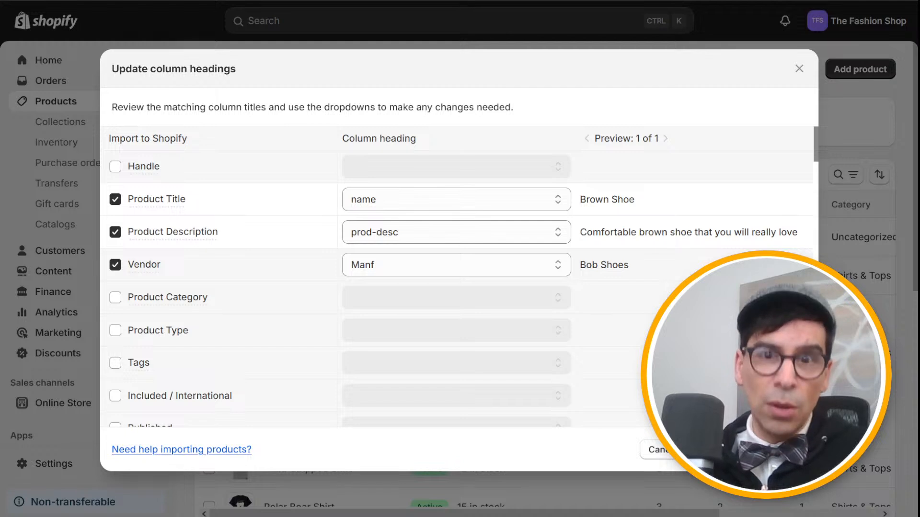
mouse_move(173, 232)
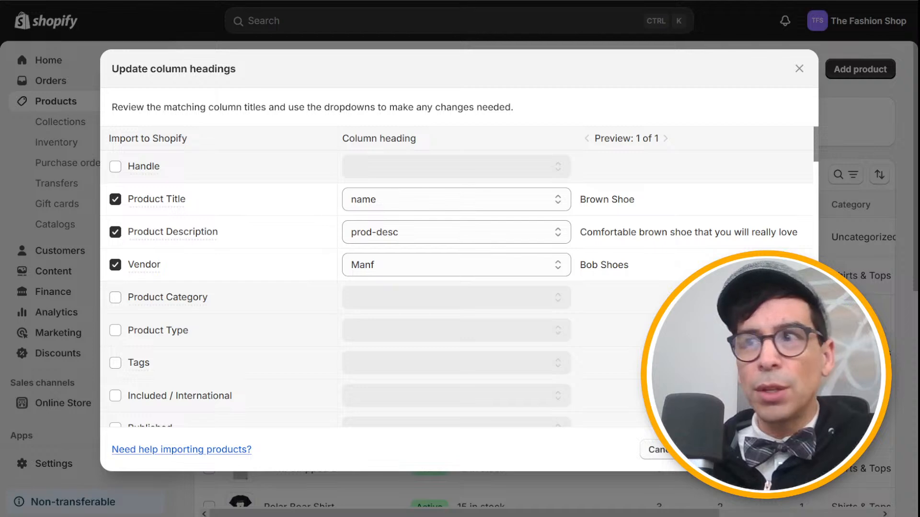
left_click(674, 450)
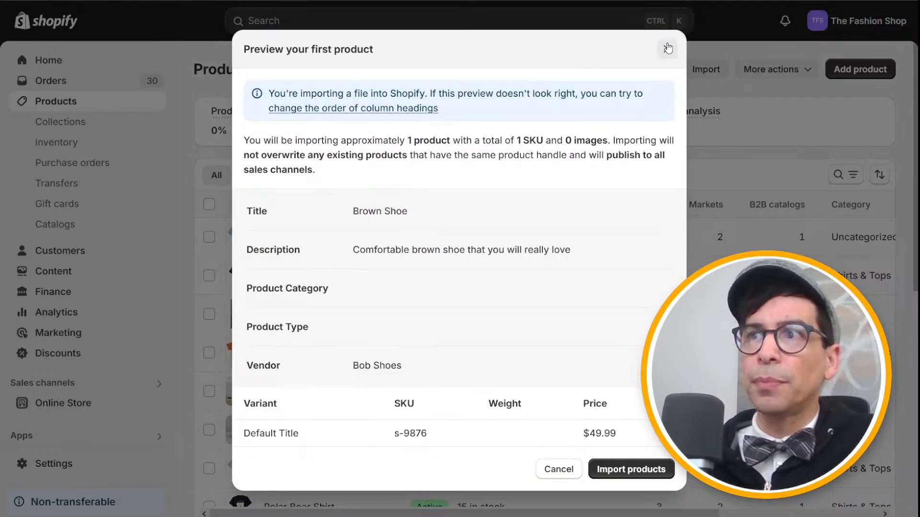
left_click(667, 48)
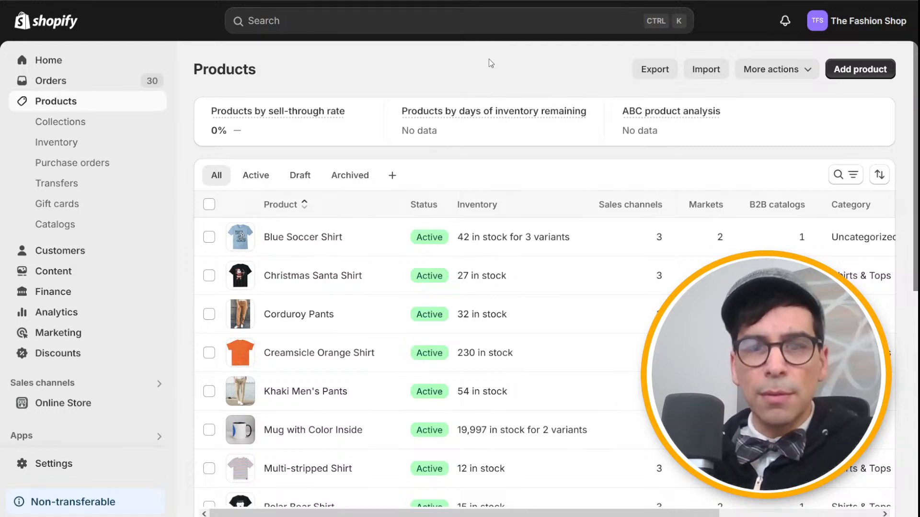
- Add custom_product.csv to a new product import and switch overwriting of products with matching handles on and off again
left_click(706, 72)
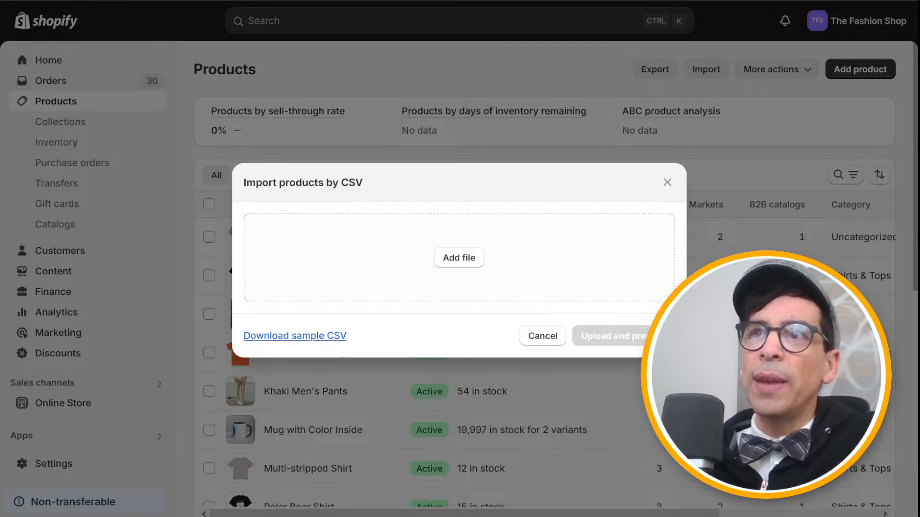
double_click(248, 49)
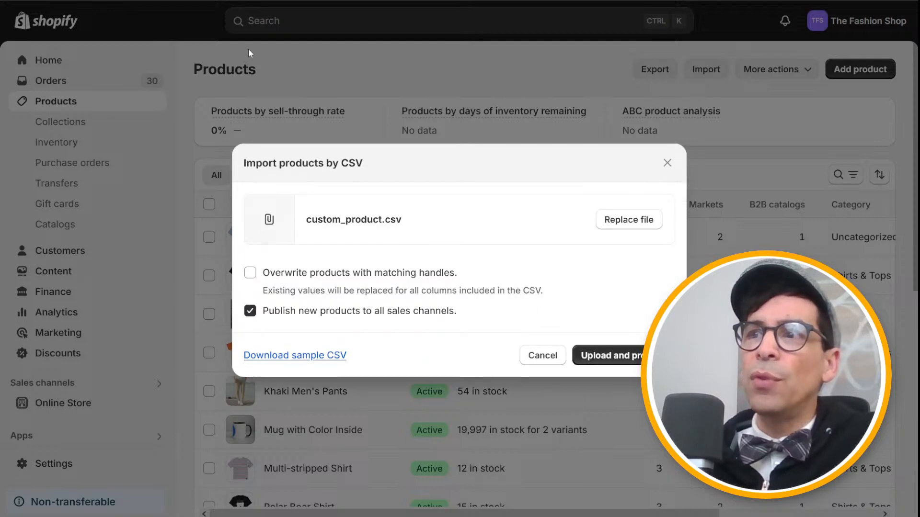
left_click(250, 274)
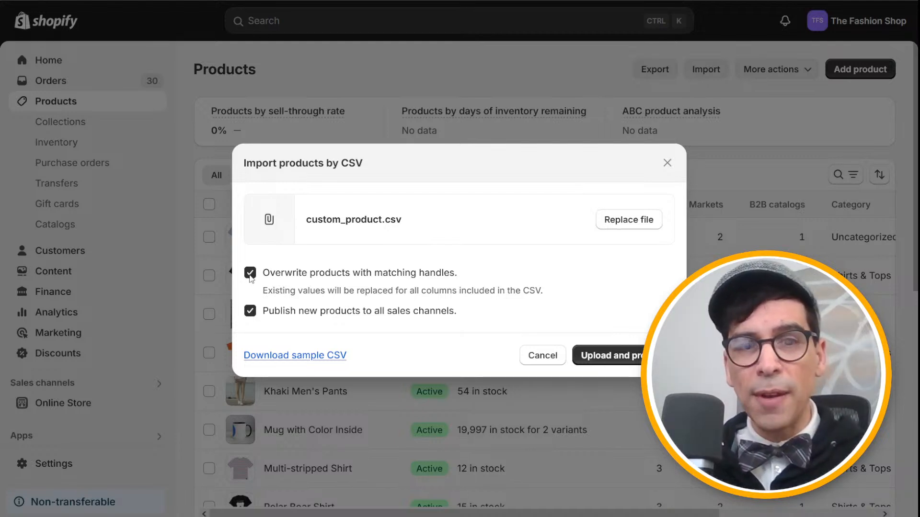
left_click(250, 276)
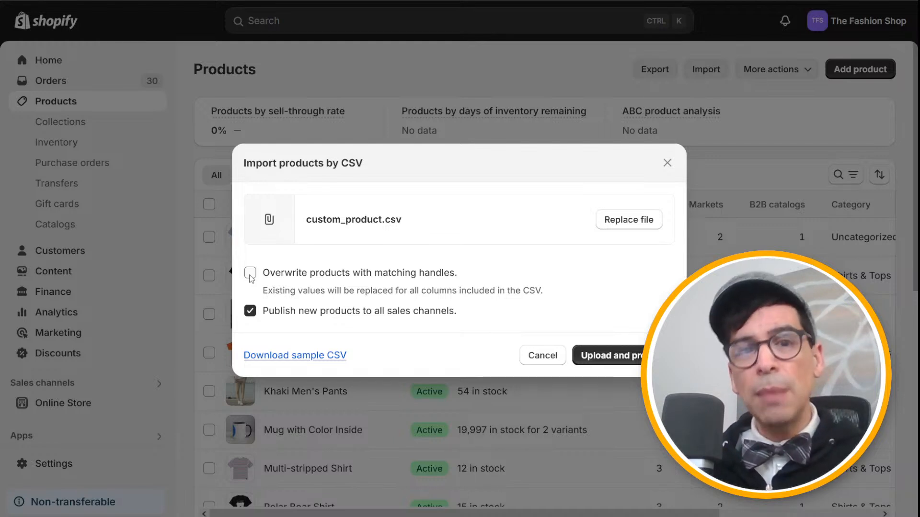
- Toggle overwriting of products with matching handles several times, leave it on, and cancel the custom_product.csv import
left_click(251, 275)
left_click(251, 276)
left_click(250, 276)
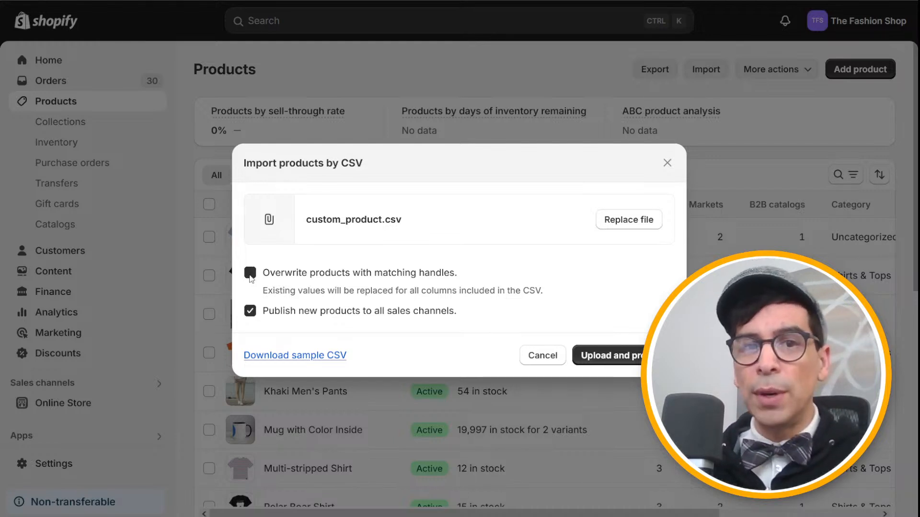
left_click(250, 275)
left_click(250, 276)
left_click(250, 276)
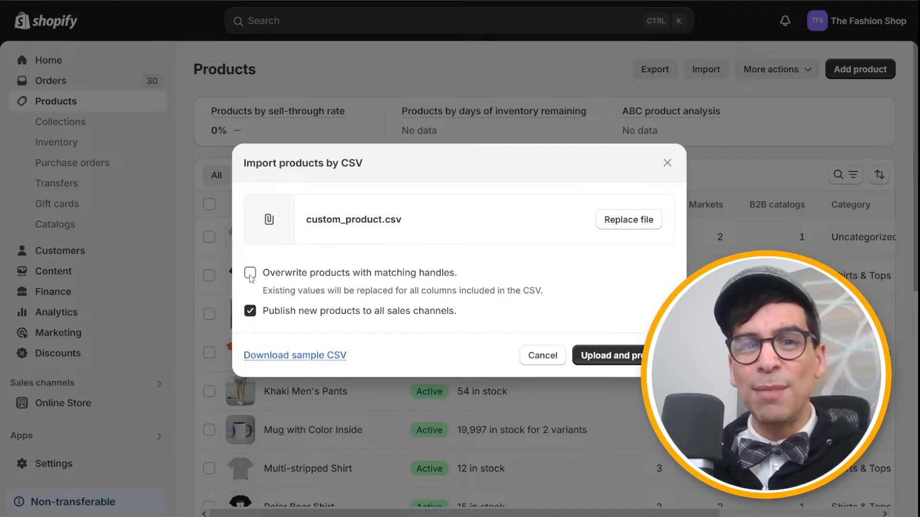
left_click(251, 275)
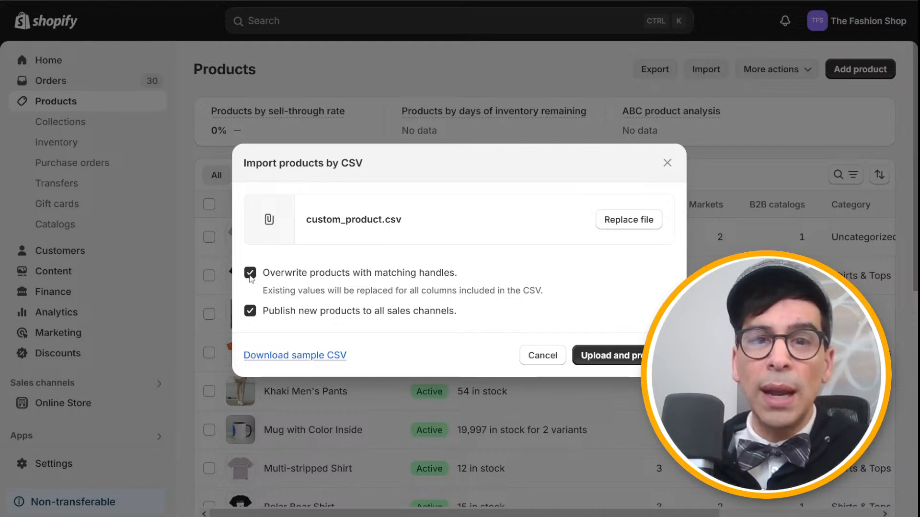
left_click(250, 276)
left_click(250, 276)
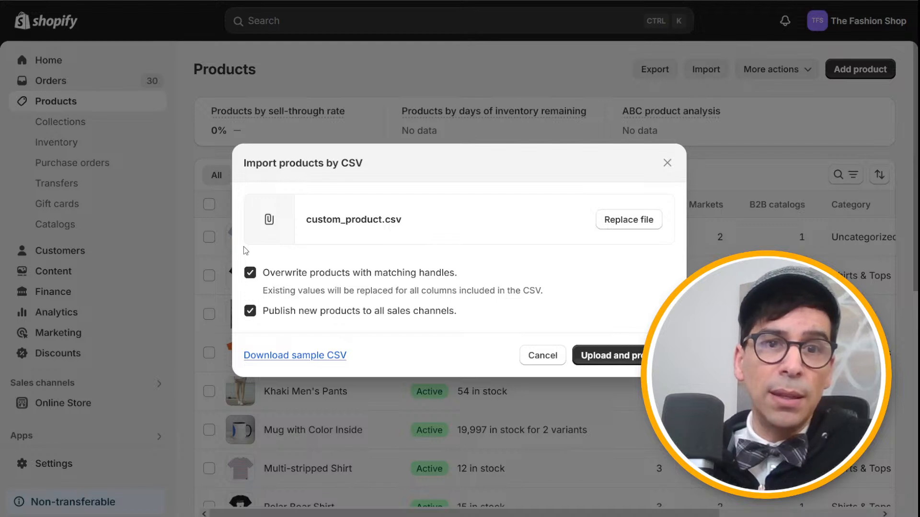
left_click(250, 273)
left_click(249, 274)
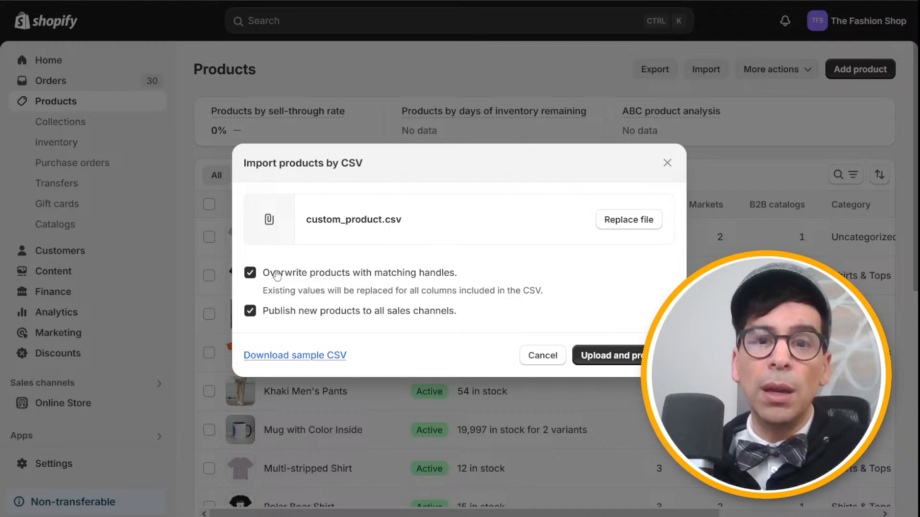
left_click(549, 359)
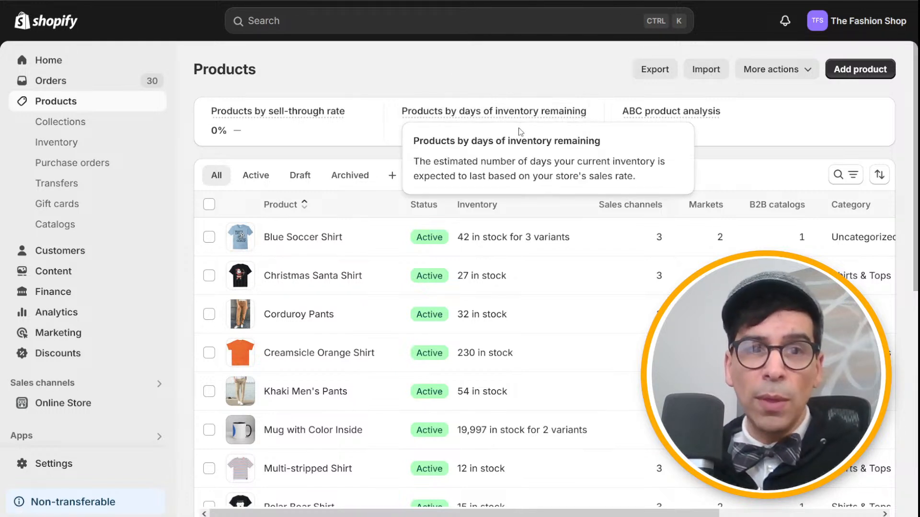
- Open the CSV import for inventory, review its sample template option, and close it without adding a file
left_click(71, 151)
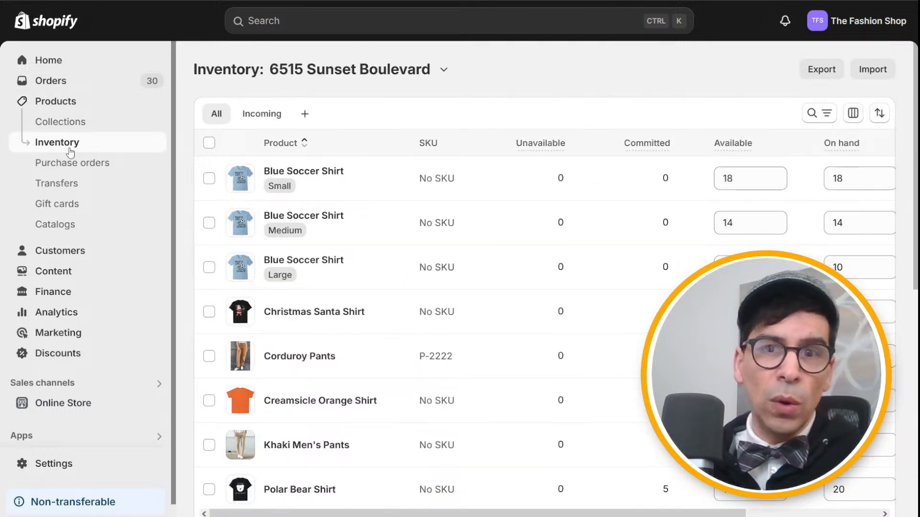
left_click(869, 77)
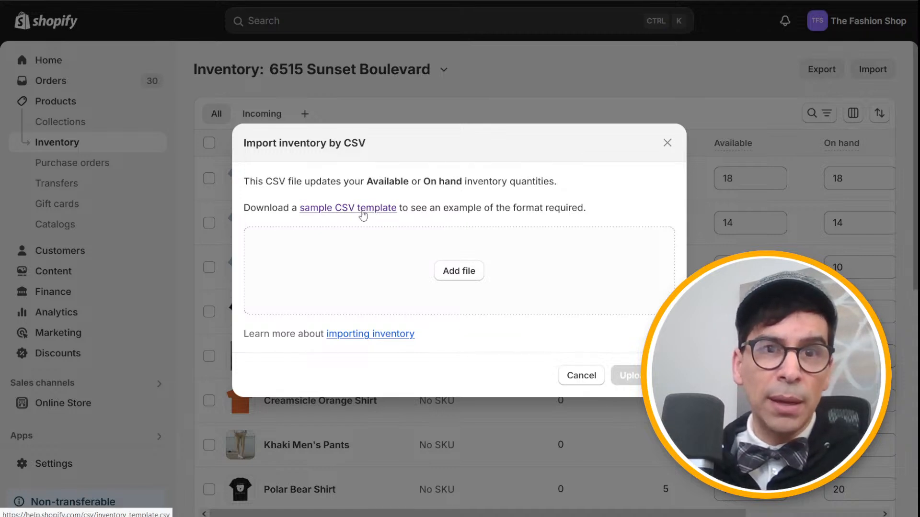
left_click(667, 143)
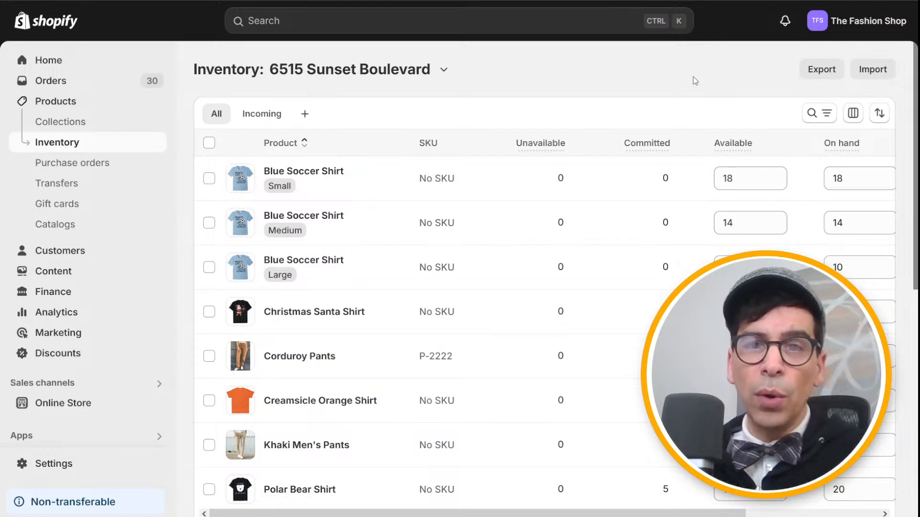
- Open the customer import from the Customers page, and view the customers sheet in the Excel workbook
left_click(72, 250)
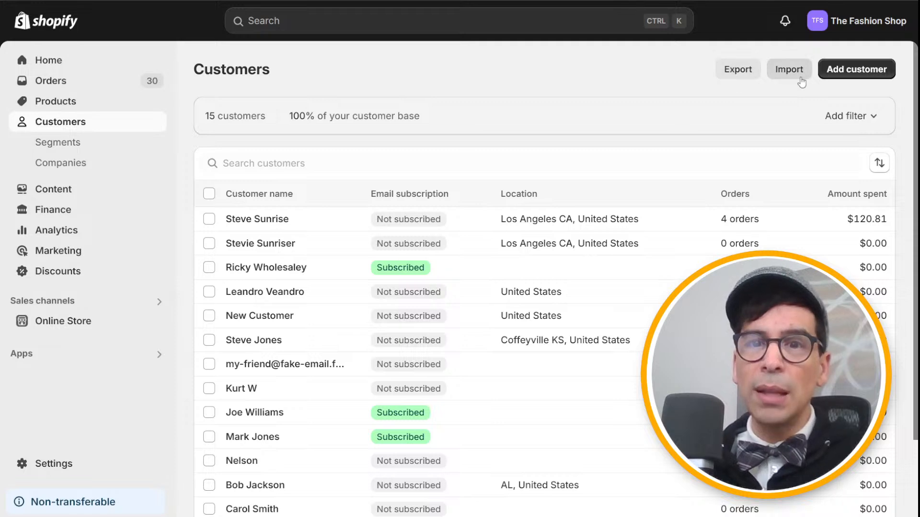
left_click(800, 79)
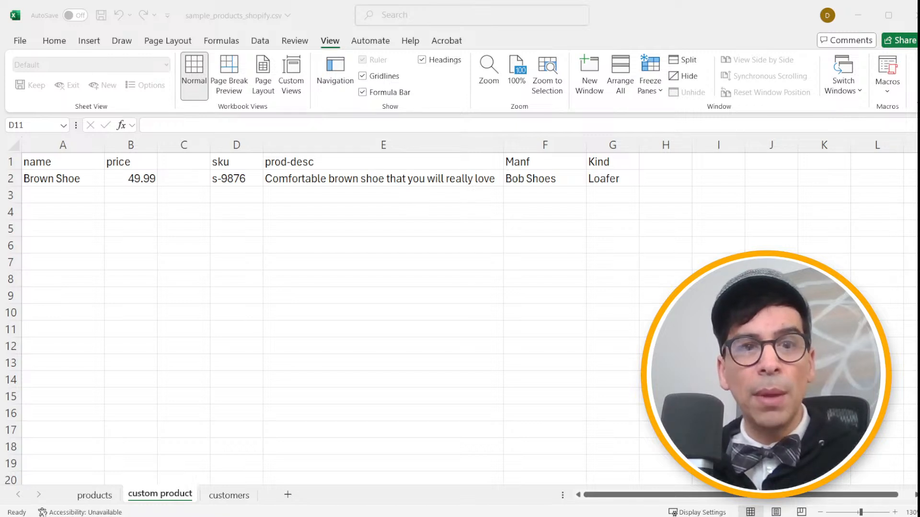
left_click(224, 496)
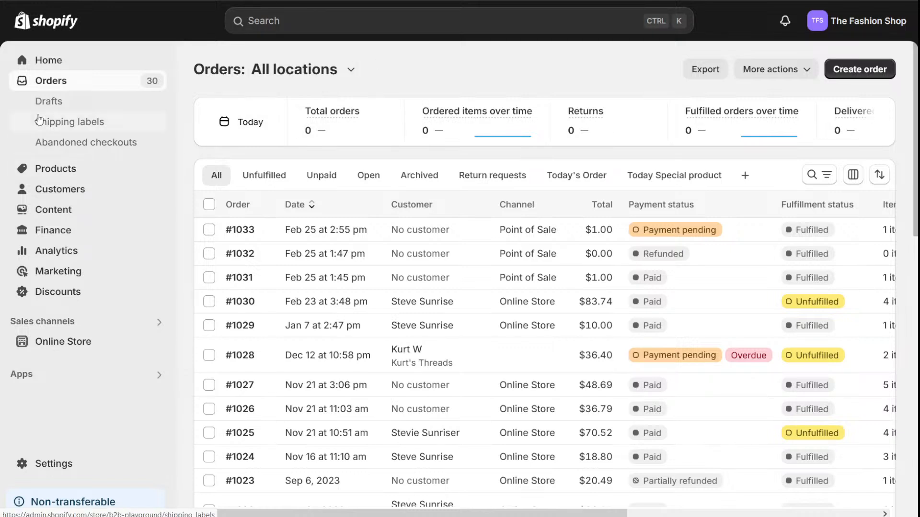
- Switch to Shopify and look through the Products and Customers lists before returning to Orders
left_click(61, 169)
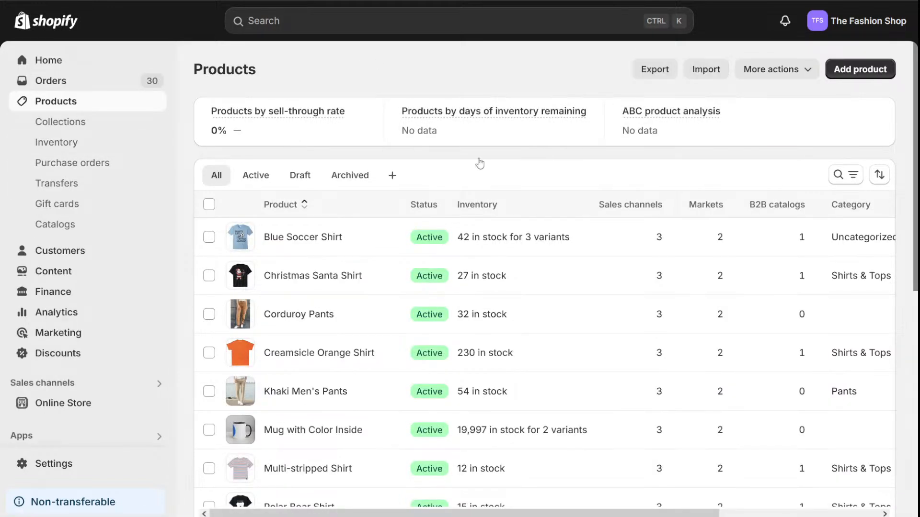
left_click(79, 251)
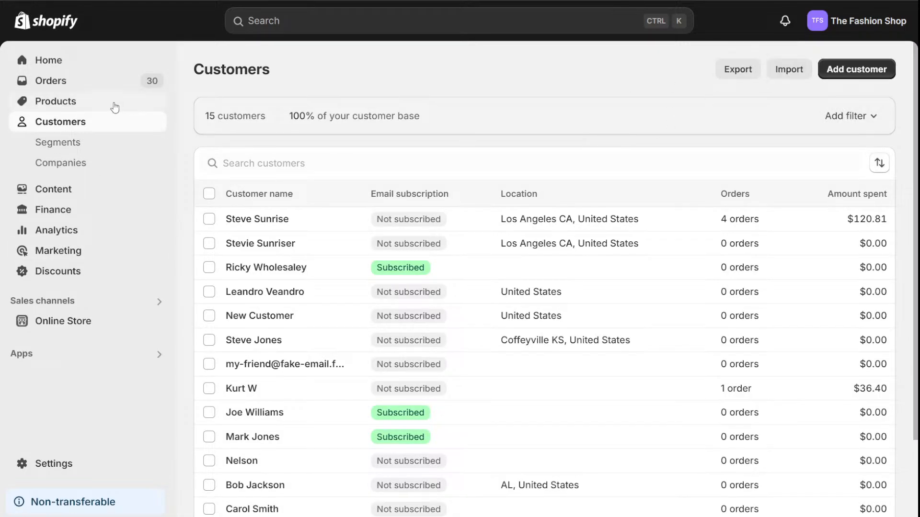
left_click(63, 88)
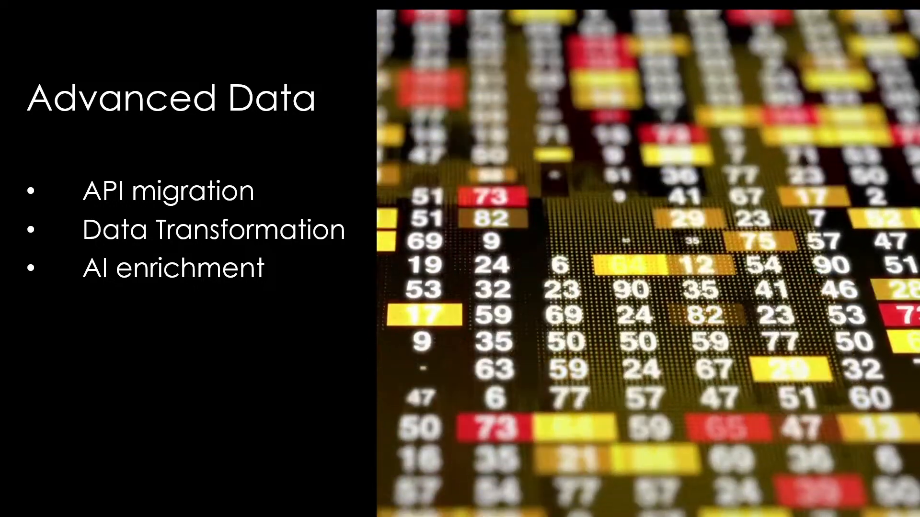
key("Right")
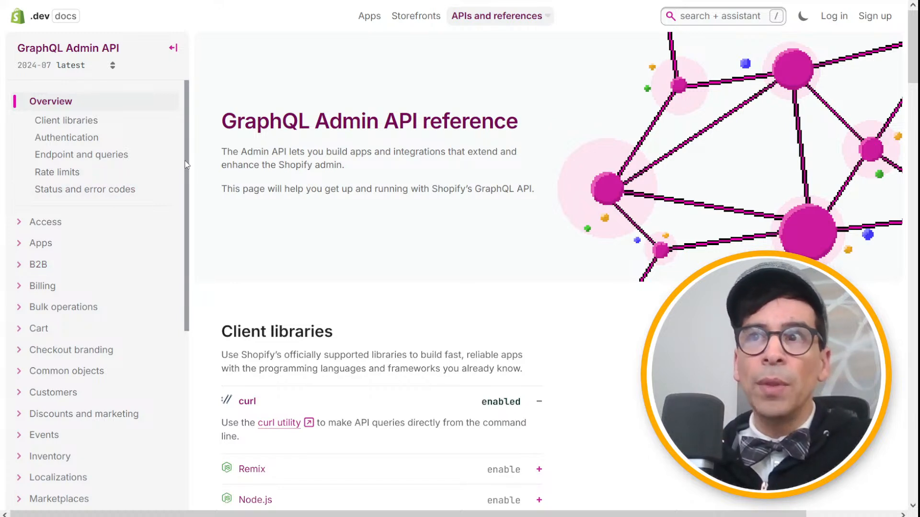
- Look through the resource categories of the GraphQL Admin API reference on the Shopify developer site
left_click_drag(188, 158, 199, 306)
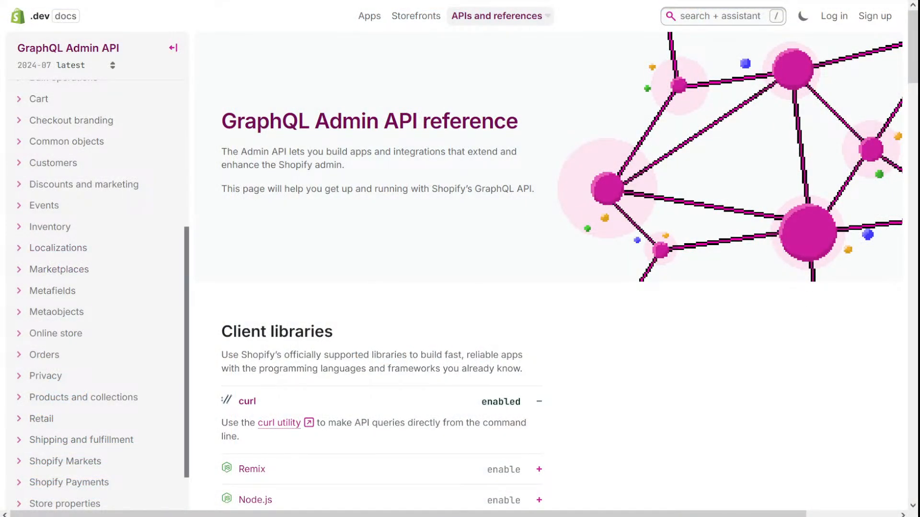
scroll(187, 313, "down", 2)
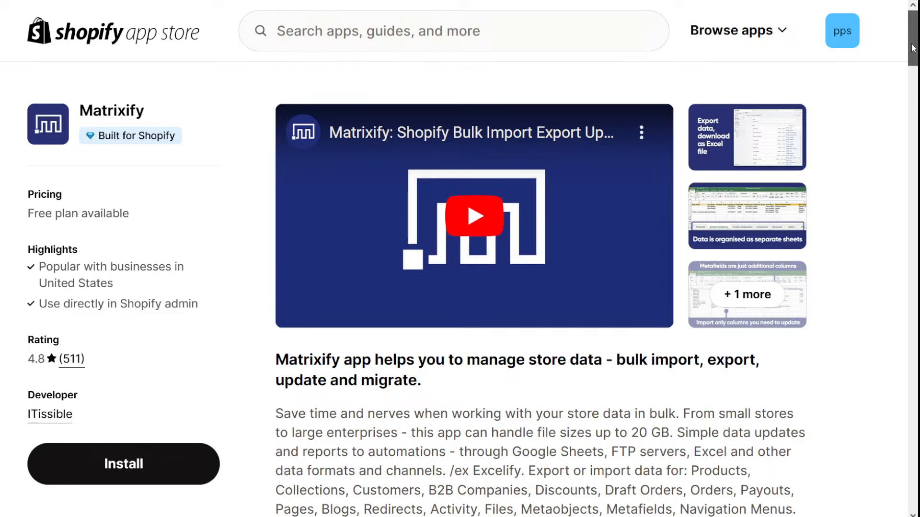
- View the Matrixify app's screenshots on separate sheets, metafield columns and import control in the Shopify App Store, and close the gallery
mouse_move(913, 47)
left_mouse_down()
mouse_move(907, 233)
mouse_move(906, 38)
left_mouse_up()
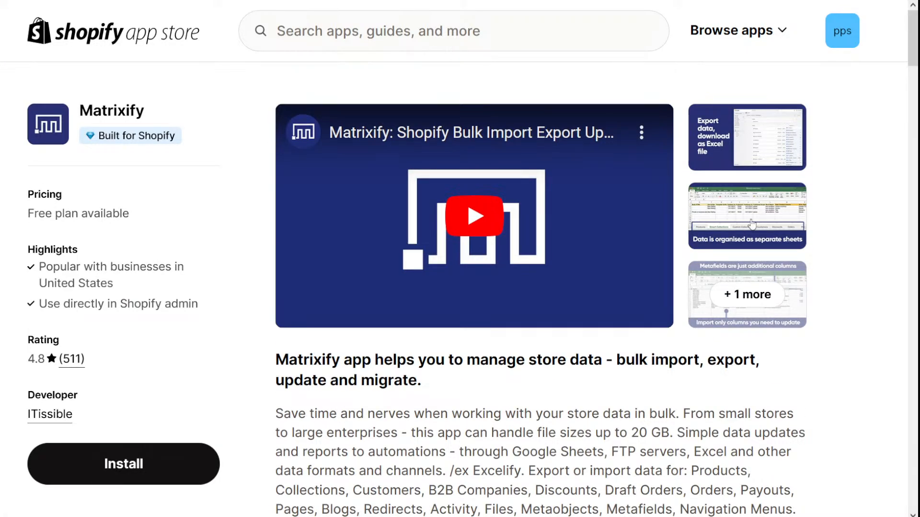
left_click(756, 202)
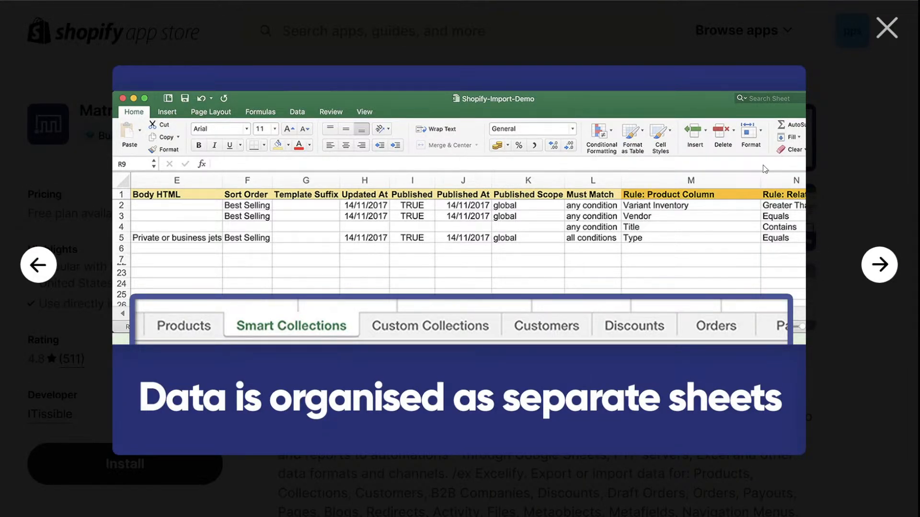
left_click(886, 274)
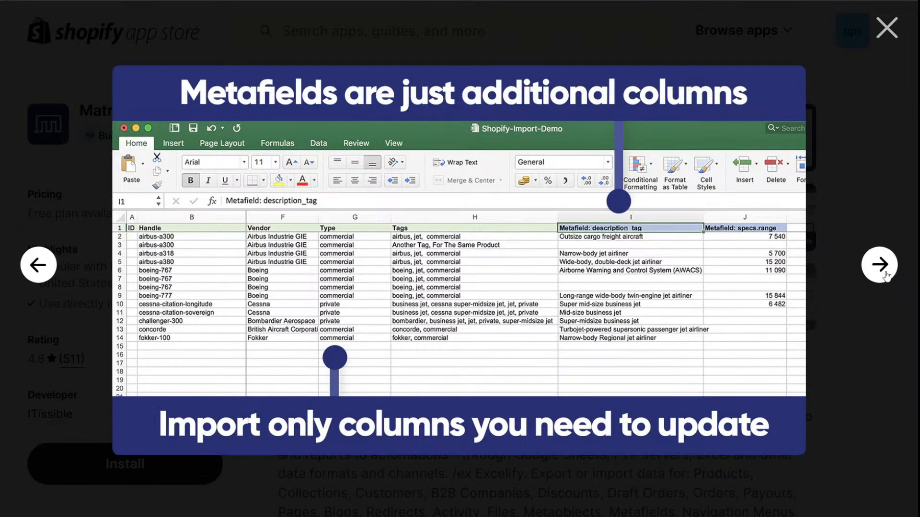
left_click(885, 275)
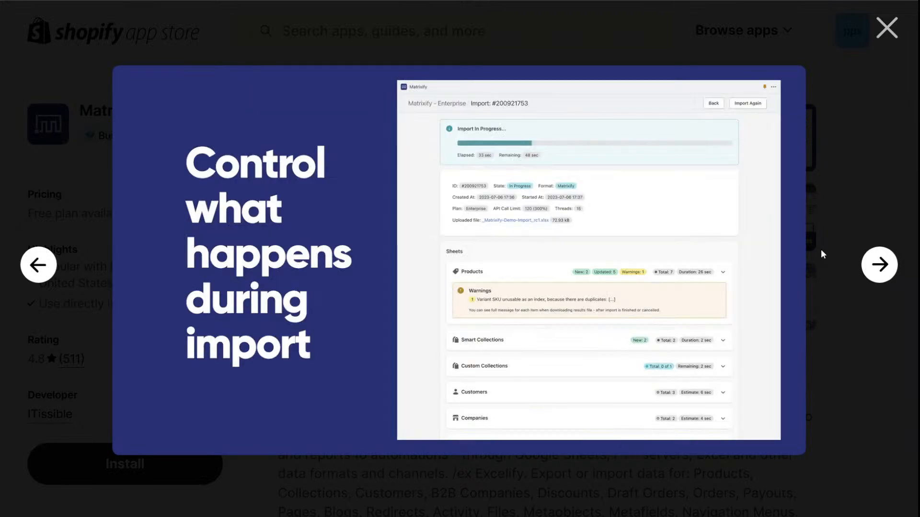
left_click(885, 35)
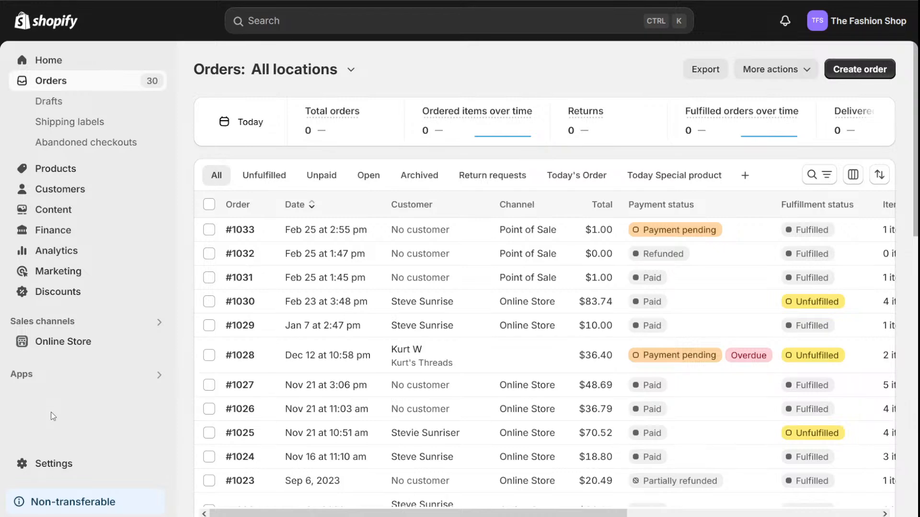
- Open the app development page within the Shopify store's Apps and sales channels settings
left_click(63, 468)
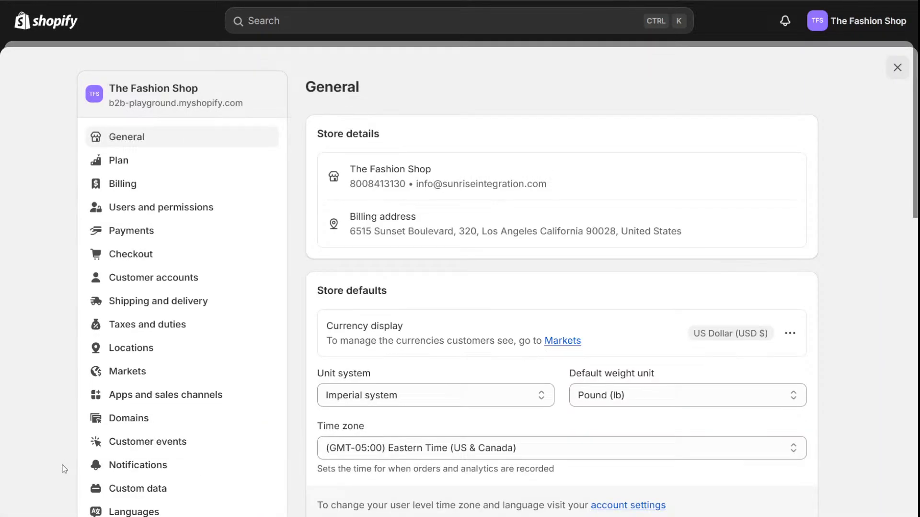
left_click(151, 399)
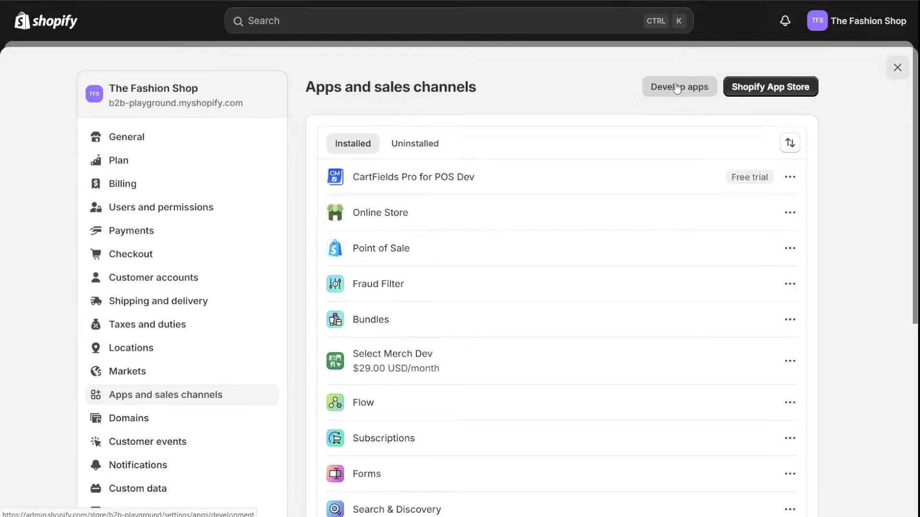
left_click(680, 89)
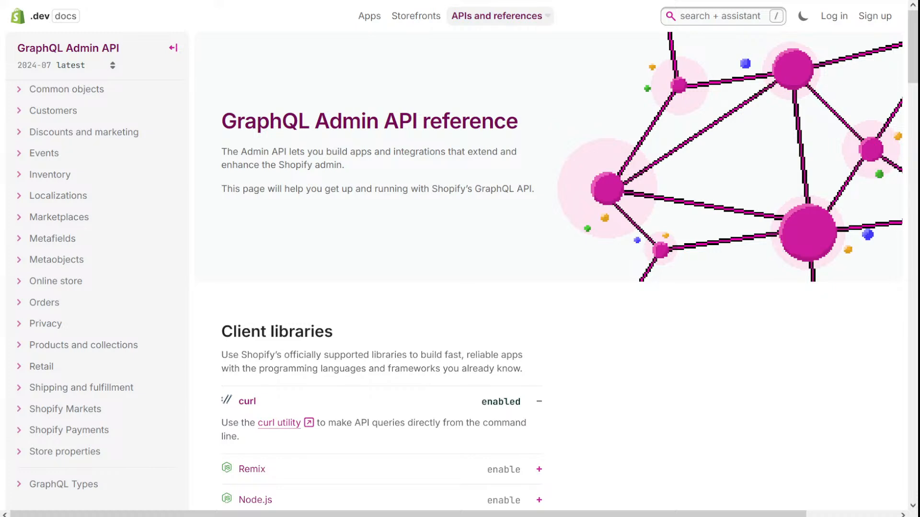
- Read the Authentication and Endpoint and queries sections of the GraphQL Admin API reference
scroll(96, 297, "up", 6)
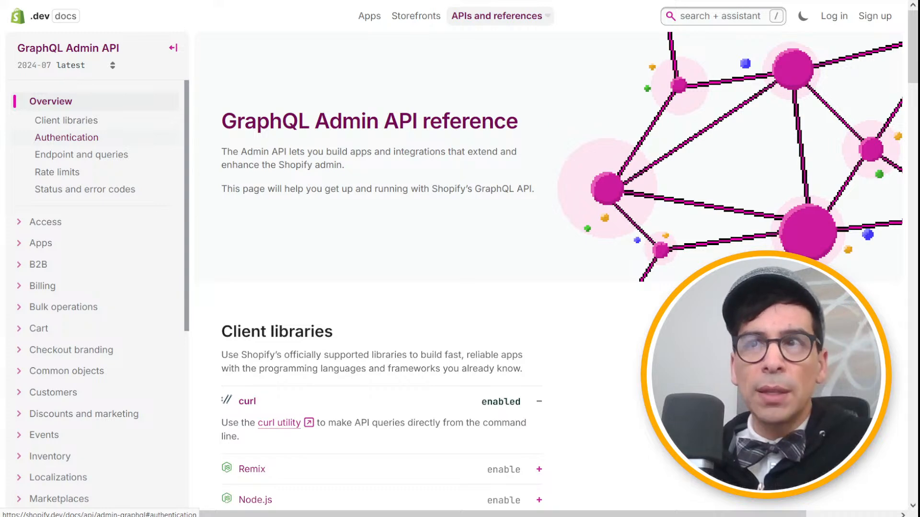
left_click(68, 139)
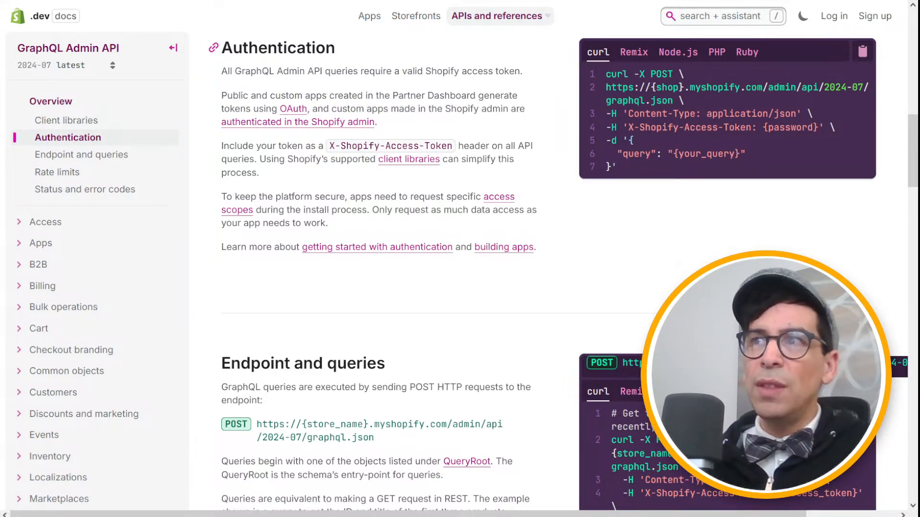
scroll(916, 156, "down", 3)
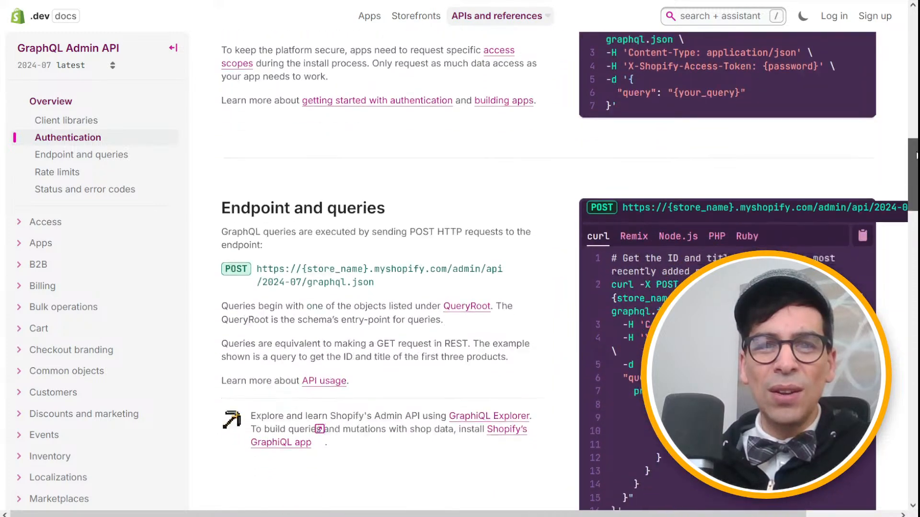
scroll(917, 156, "down", 3)
scroll(916, 155, "down", 1)
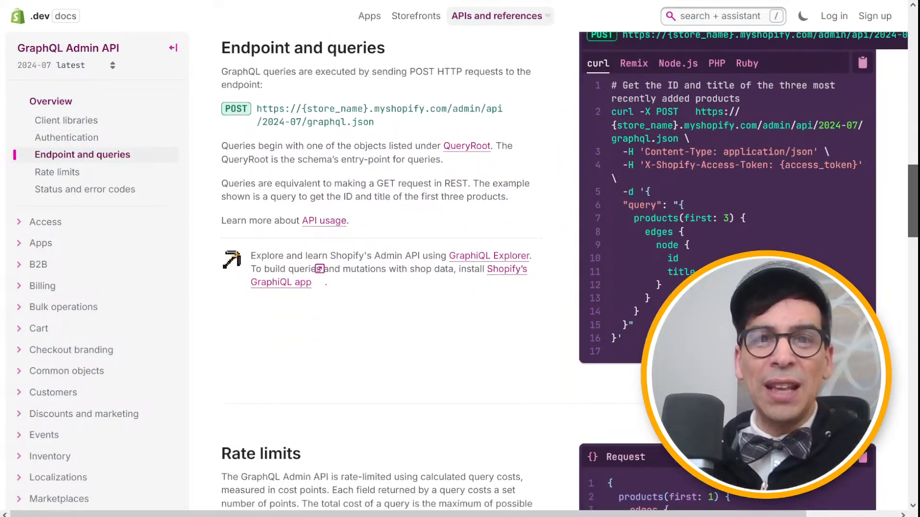
scroll(916, 156, "down", 1)
scroll(916, 156, "down", 1)
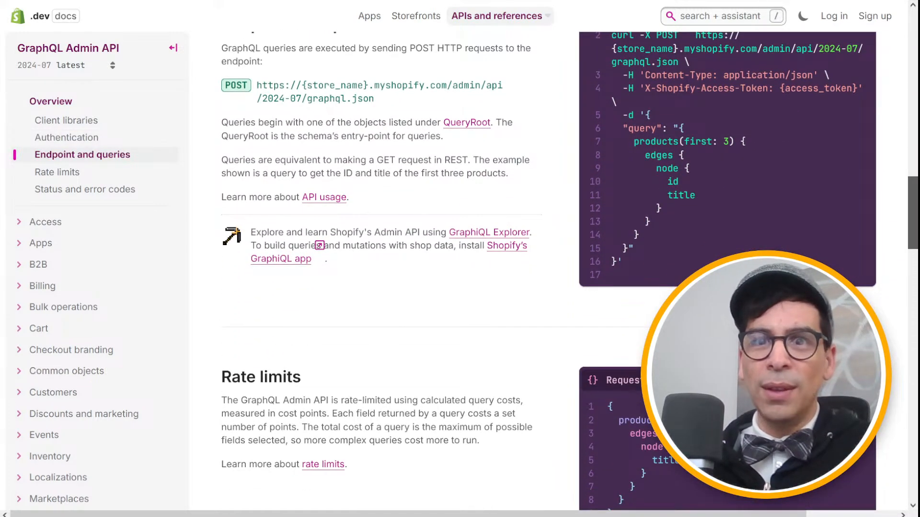
scroll(536, 202, "up", 1)
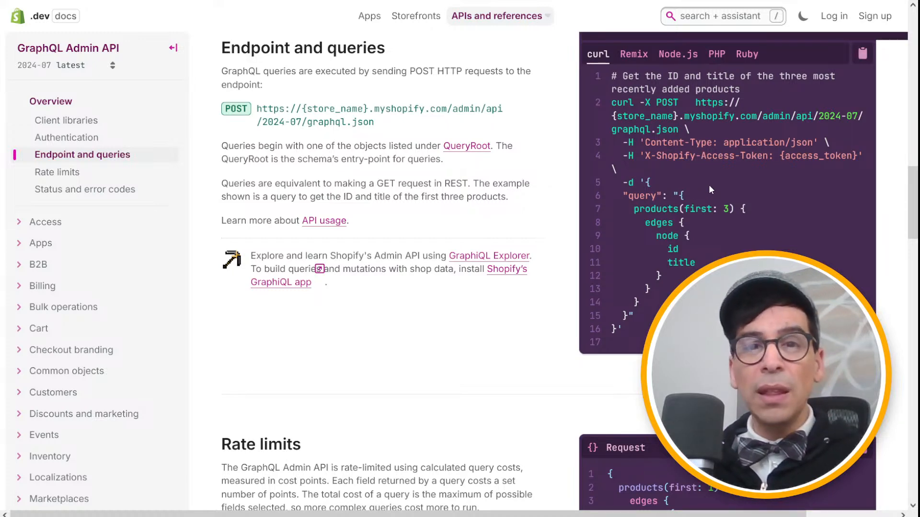
- Examine the 200 OK error handling and sample error responses under Status and error codes
scroll(708, 185, "down", 8)
scroll(709, 185, "down", 7)
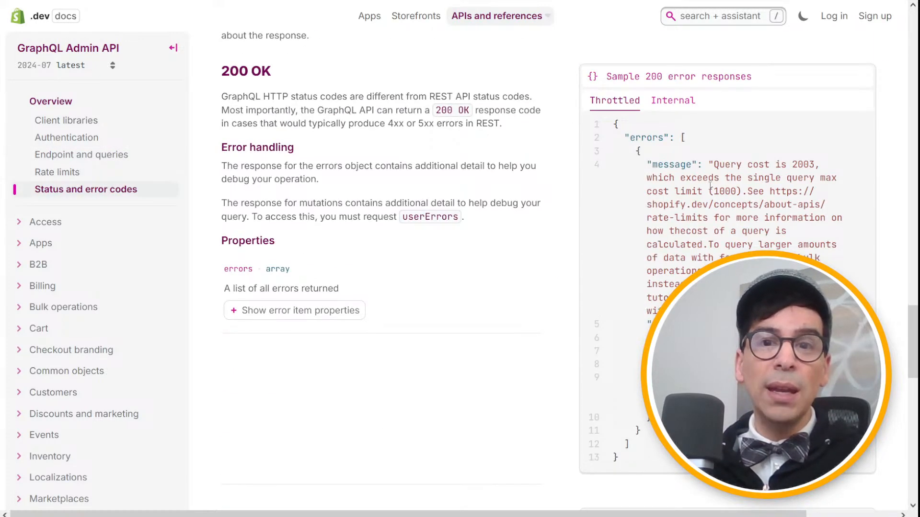
scroll(709, 185, "down", 6)
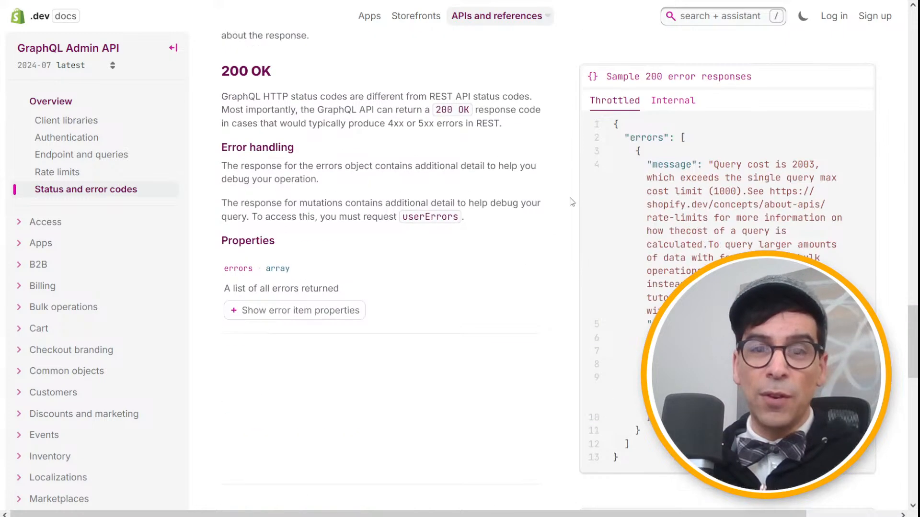
scroll(571, 202, "up", 15)
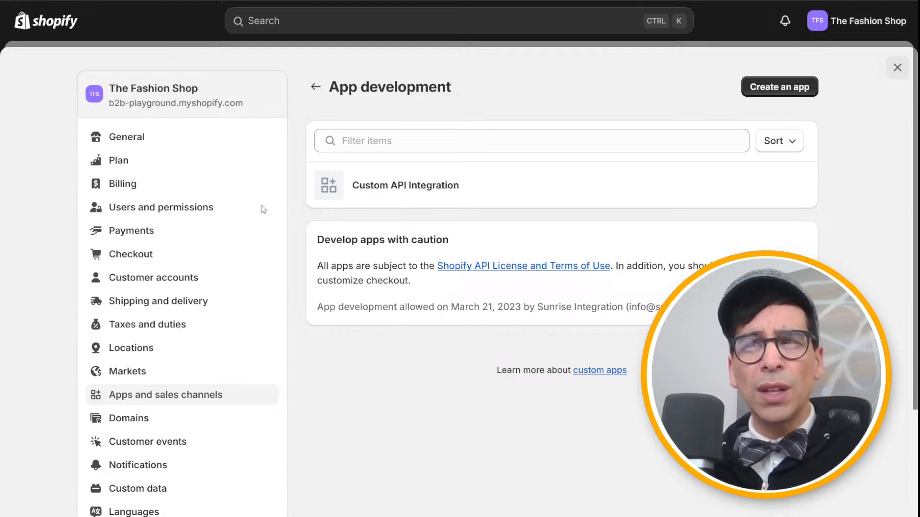
- Close the store settings and import custom_product.csv into Products, publishing new products to all sales channels without overwriting matching handles
left_click(898, 67)
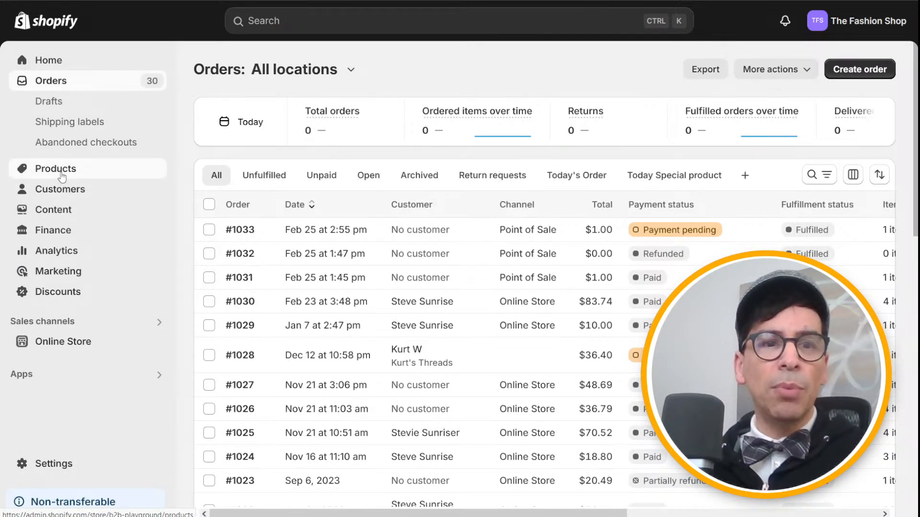
left_click(61, 176)
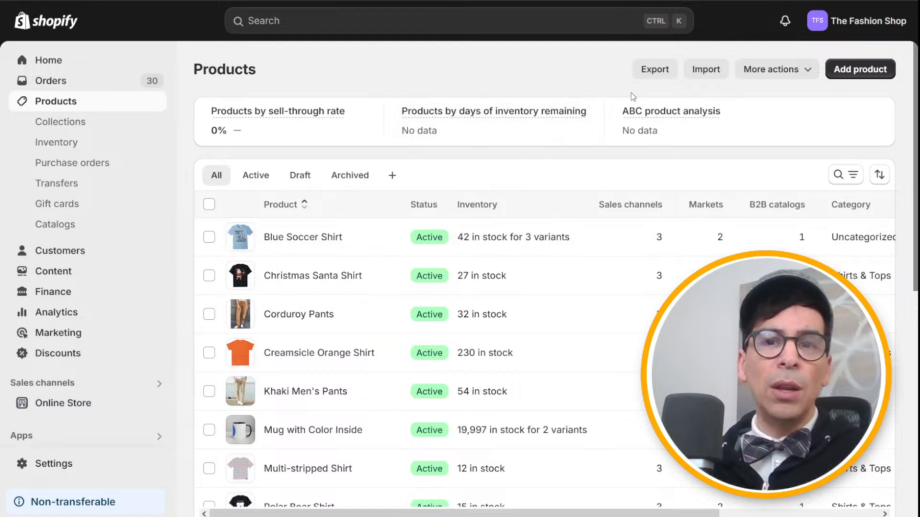
left_click(706, 70)
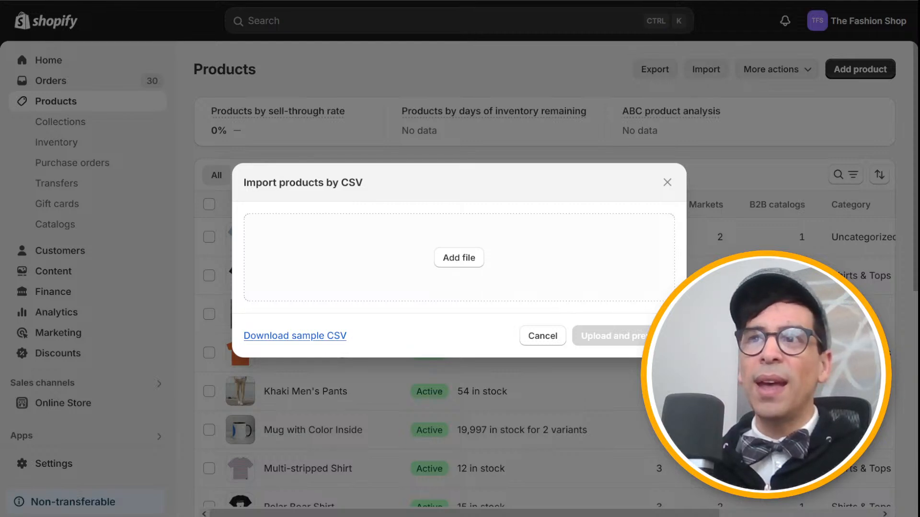
double_click(259, 45)
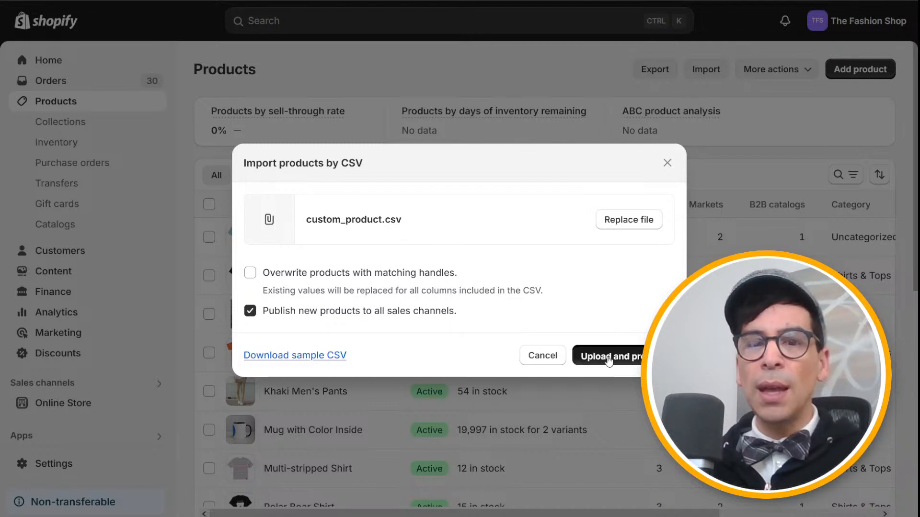
left_click(608, 359)
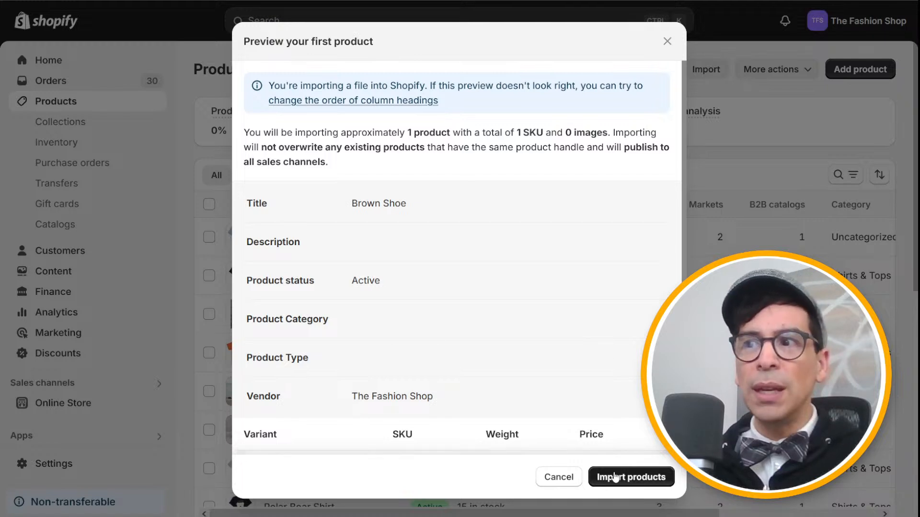
left_click(622, 477)
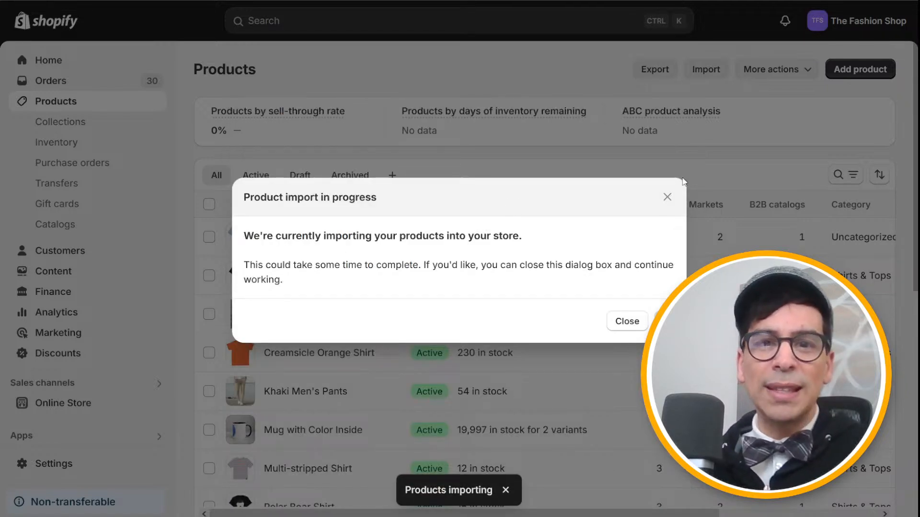
left_click(627, 320)
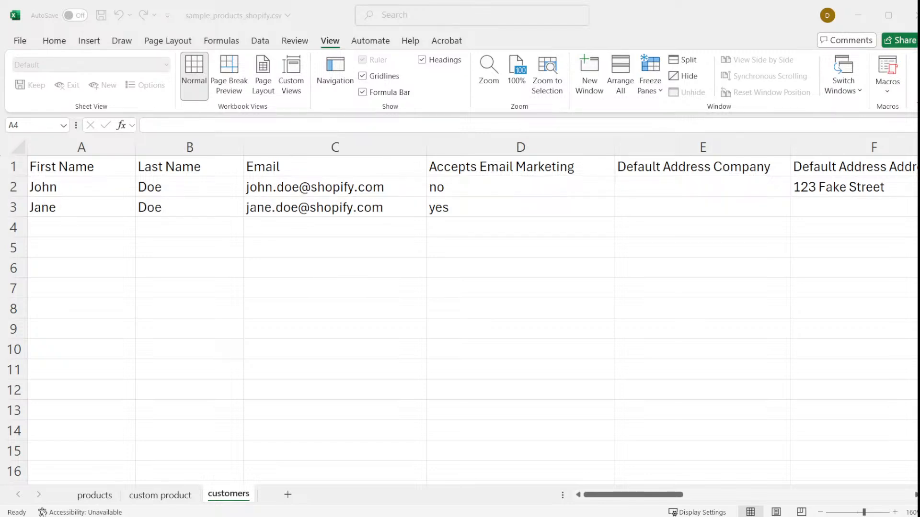
left_click(98, 368)
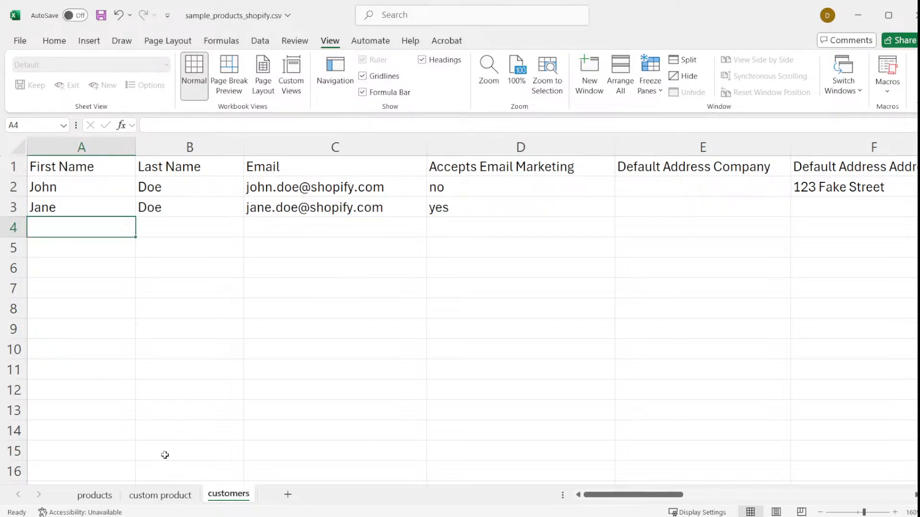
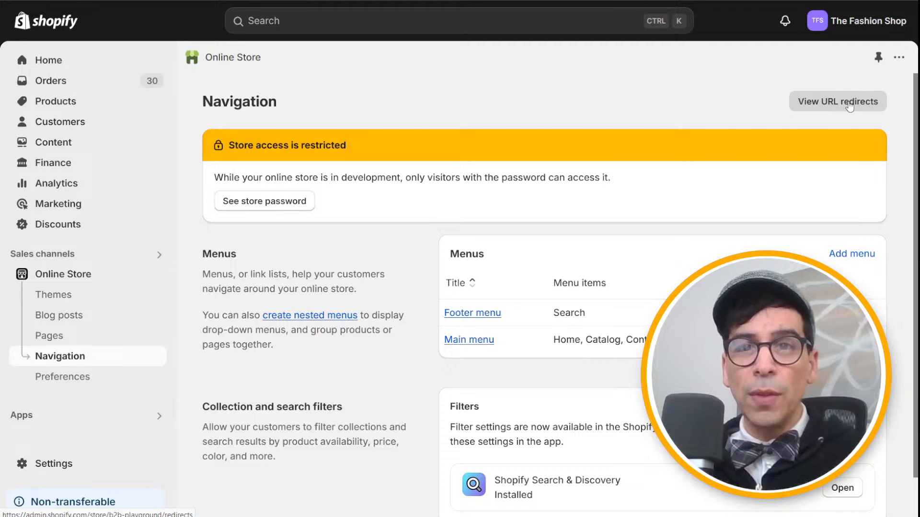
- Start a new URL redirect from the online store's navigation settings, with /my-shirt as the path to redirect from
left_click(849, 102)
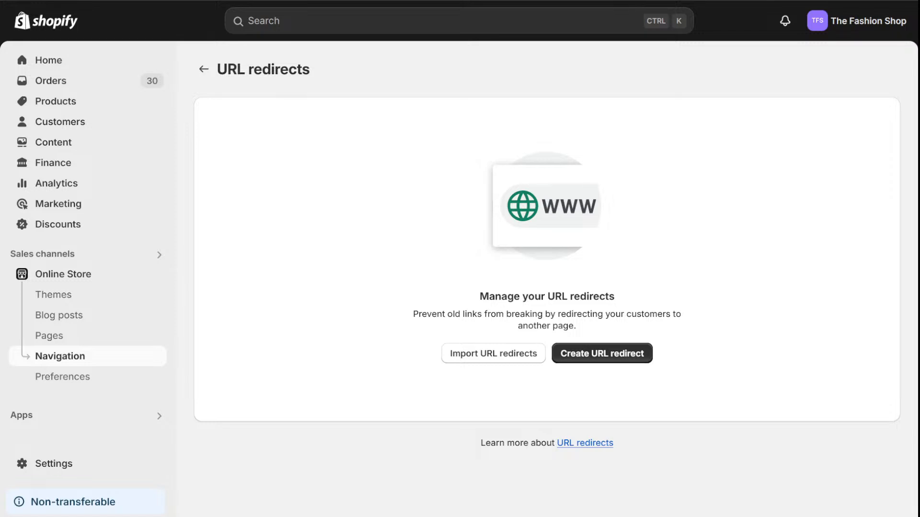
left_click(627, 355)
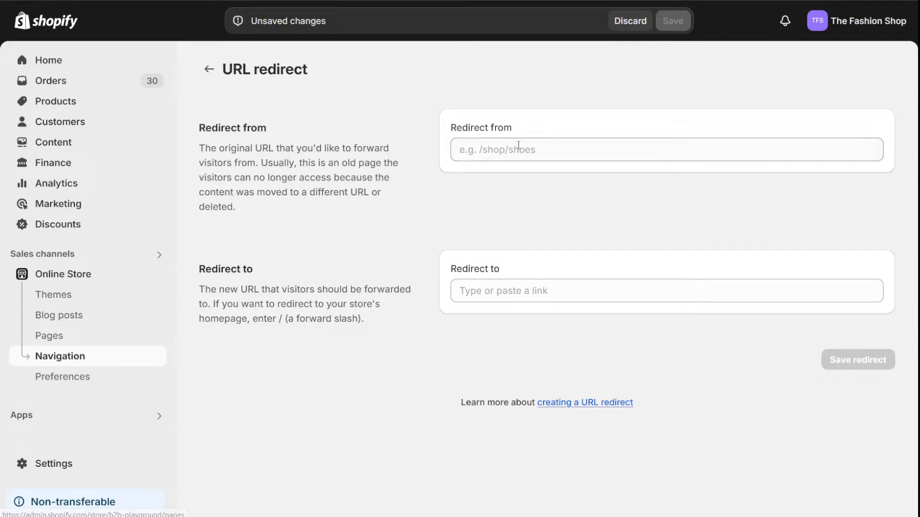
left_click(506, 149)
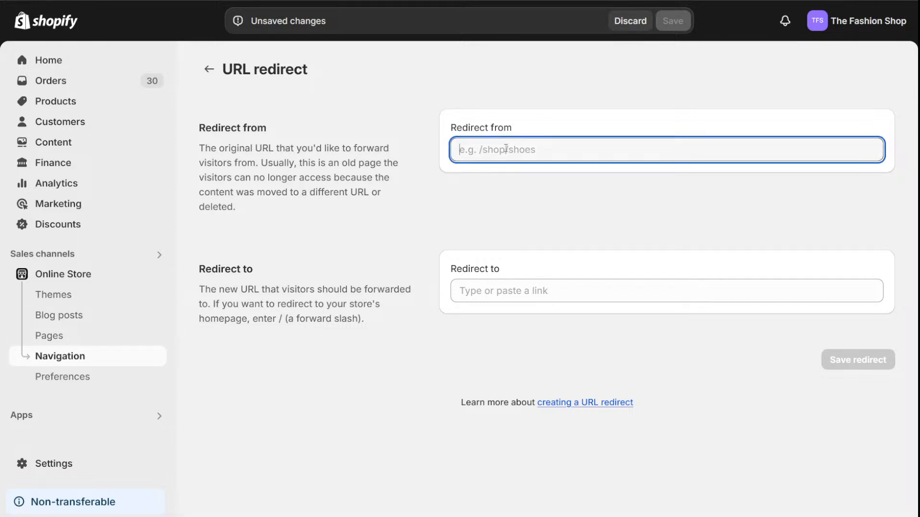
type("/p")
key("BackSpace")
key("BackSpace")
type("/my-shurt")
key("BackSpace")
key("BackSpace")
key("BackSpace")
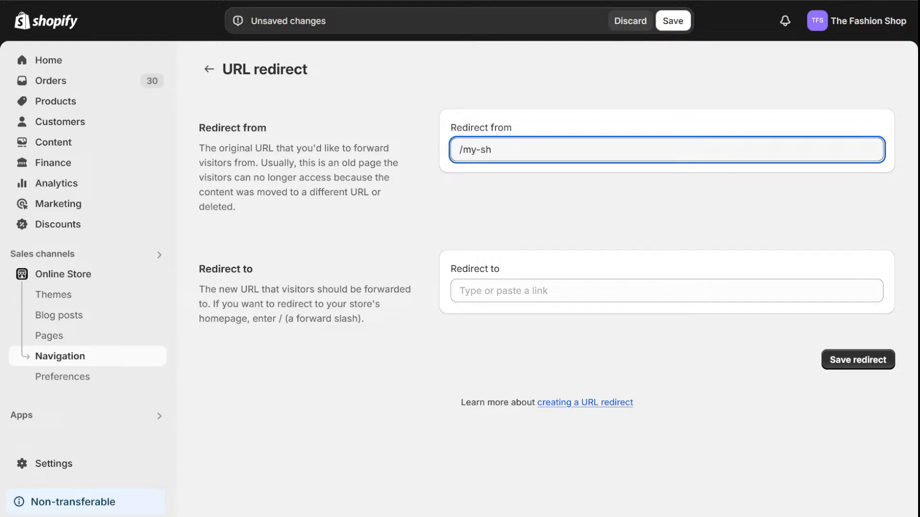
type("irt")
- Set the redirect's destination to /products/my-shirt and save the redirect
left_click(487, 291)
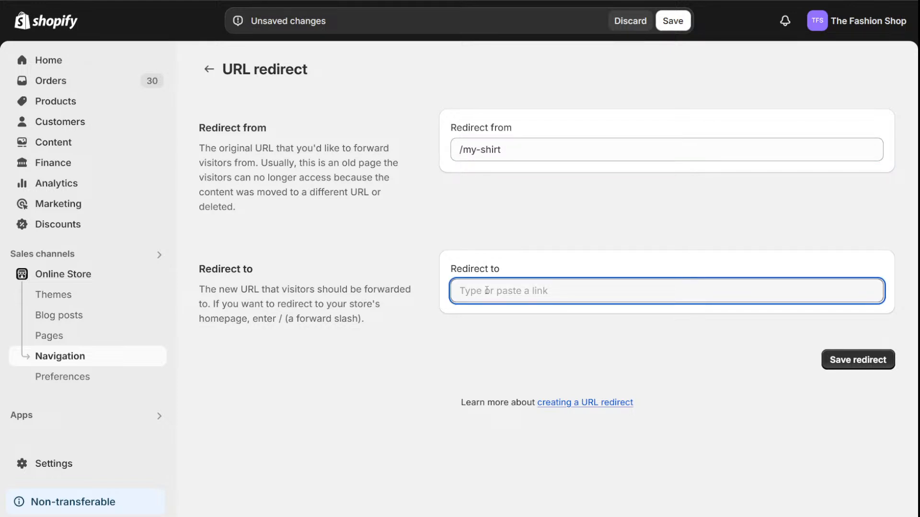
type("/products/my-shirt")
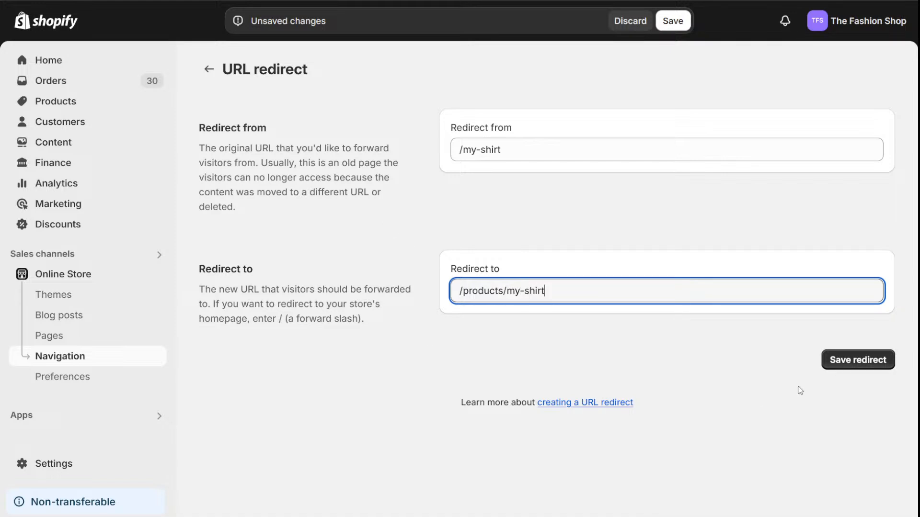
left_click(850, 364)
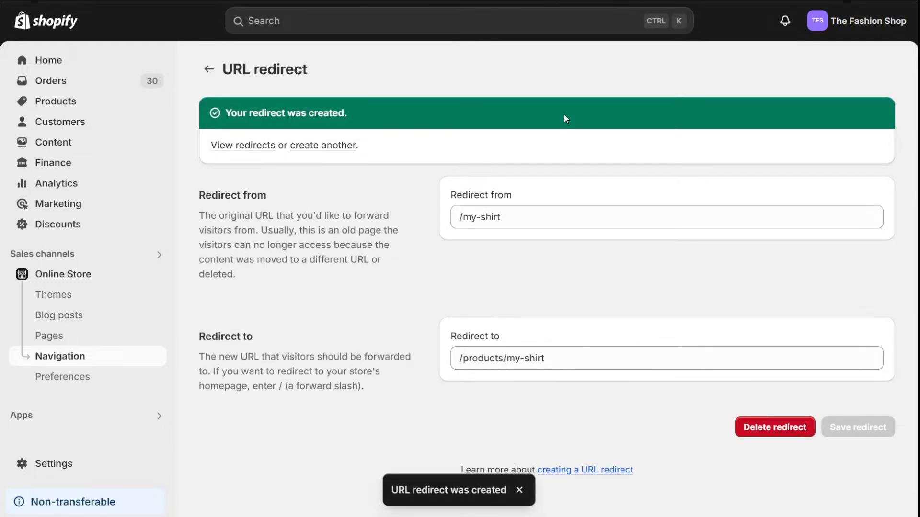
- Return to the URL redirects list, view the options for importing redirects by CSV, and close them without adding a file
left_click(214, 70)
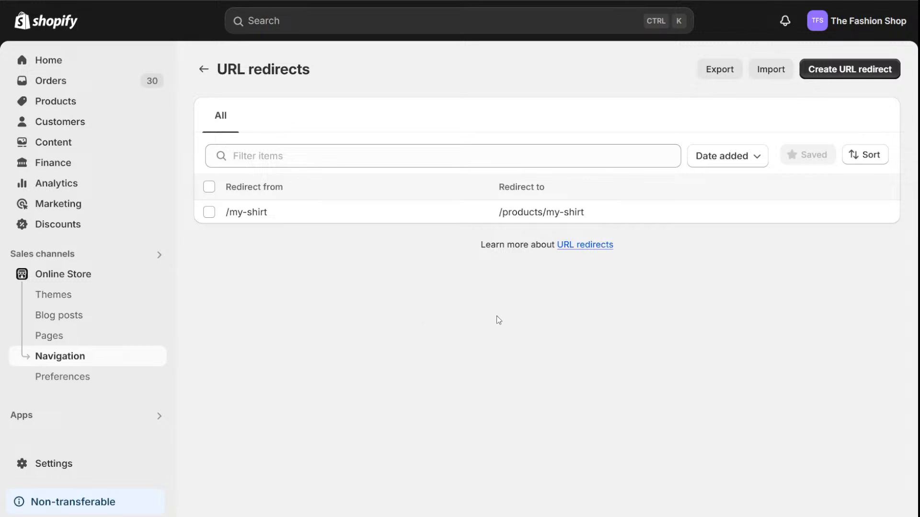
left_click(777, 76)
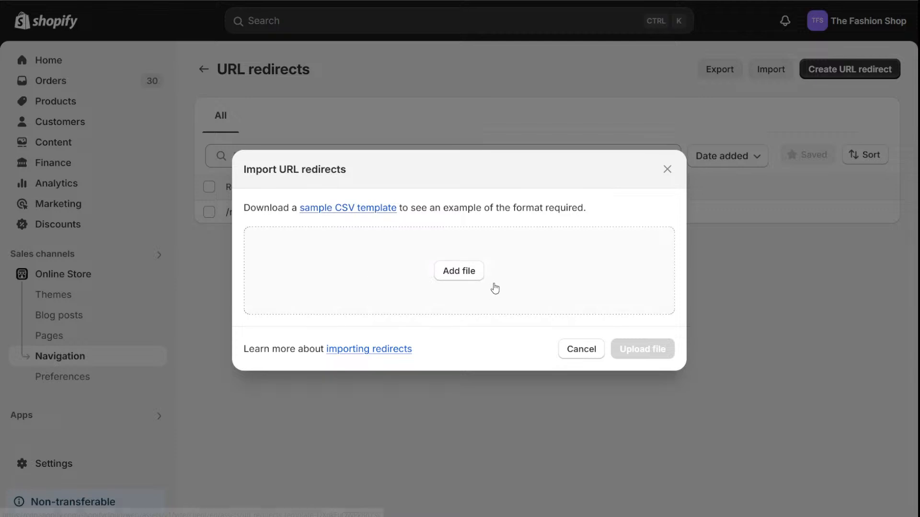
left_click(667, 170)
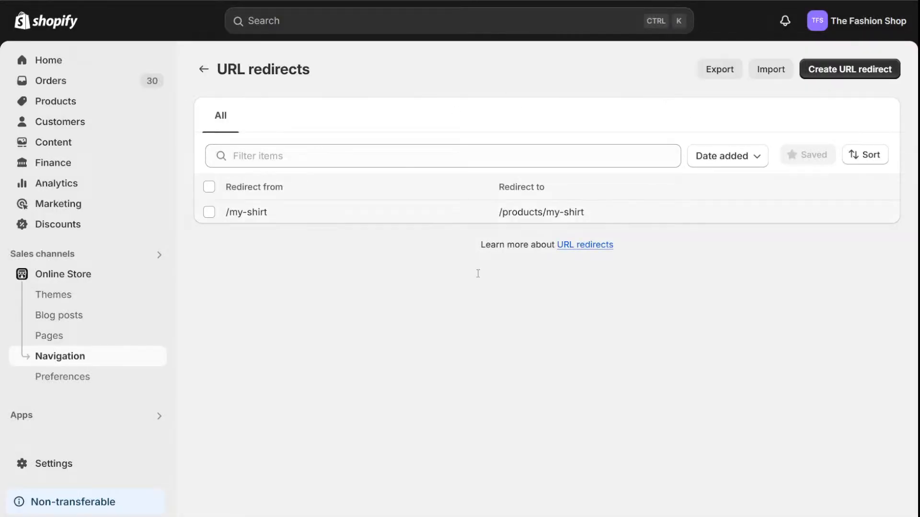